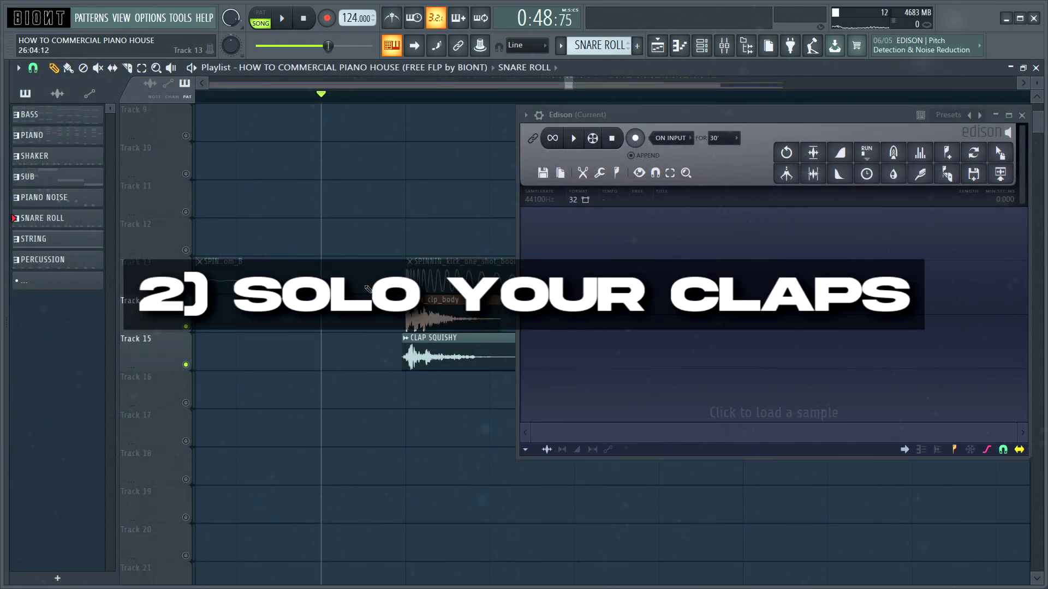
Record the soloed claps from Tracks 14 and 15 into Edison and end the recording after their tail.
left_click_drag(359, 317, 485, 358)
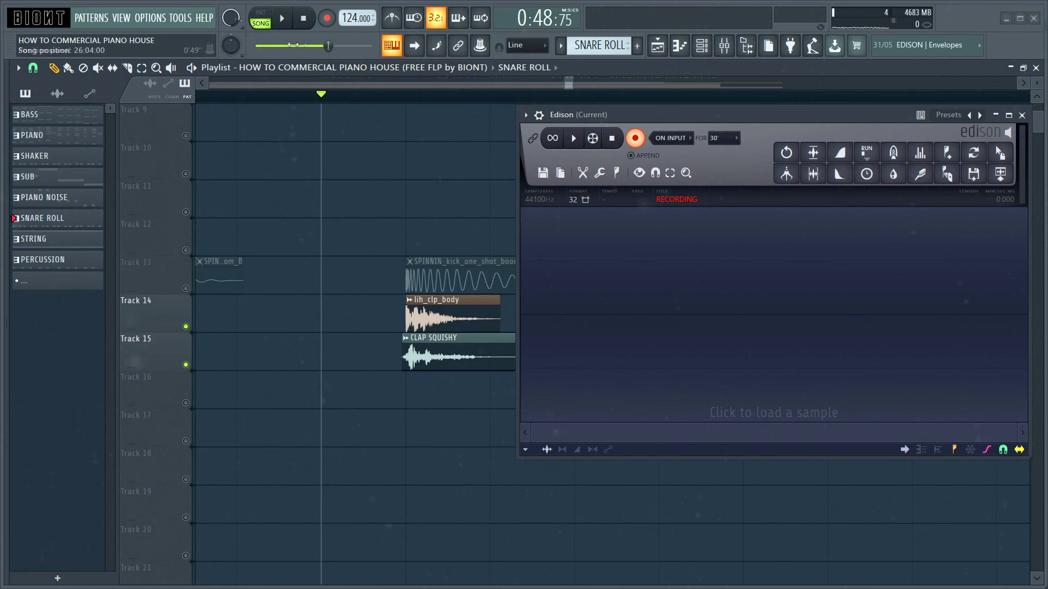
left_click(308, 24)
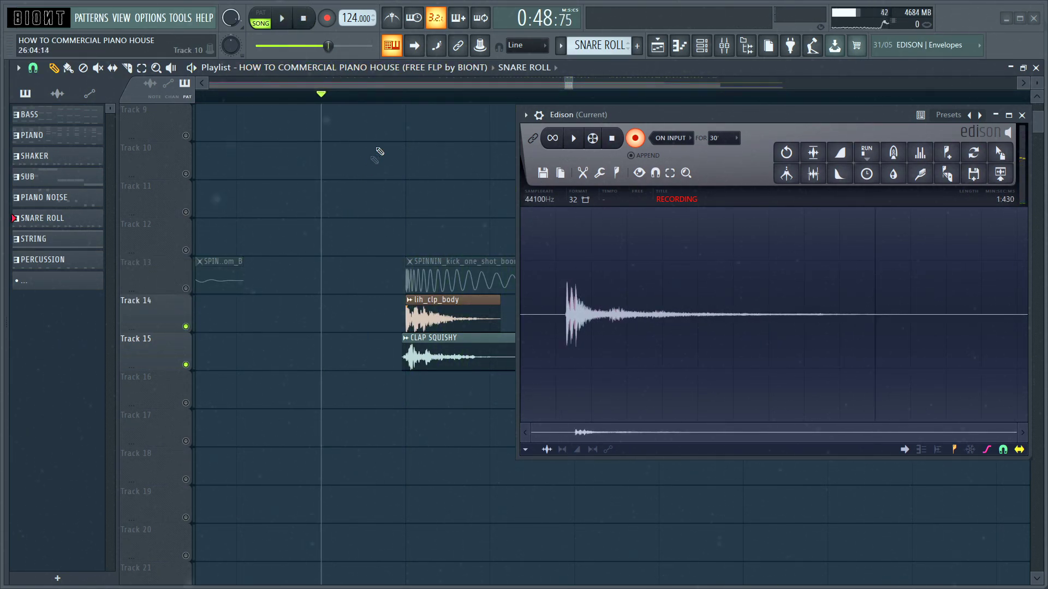
left_click(637, 146)
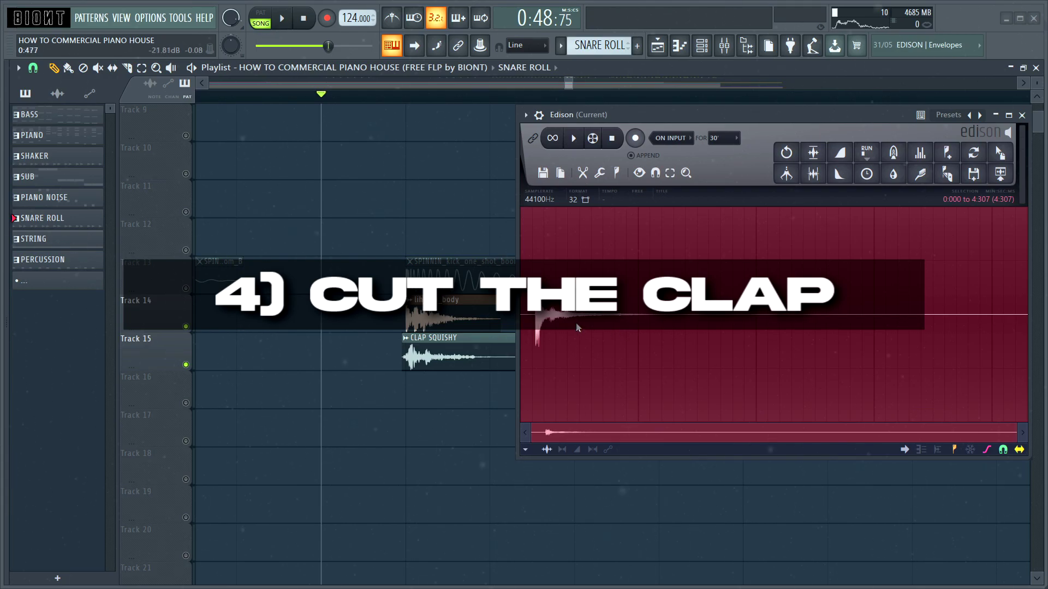
Isolate the clap hit from 0:128 to 0:347 in the Edison recording and trim away the rest.
scroll(523, 351, "up", 8)
left_click_drag(521, 350, 594, 323)
scroll(594, 323, "down", 7)
key("space")
left_click_drag(1026, 323, 628, 350)
key("space")
scroll(578, 348, "up", 4)
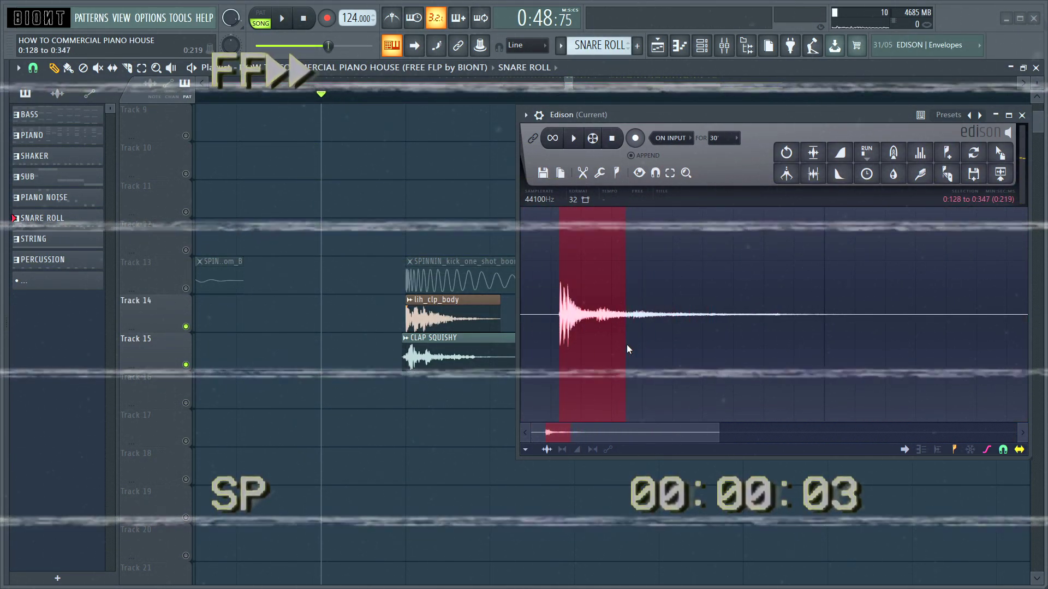
key("ctrl+r")
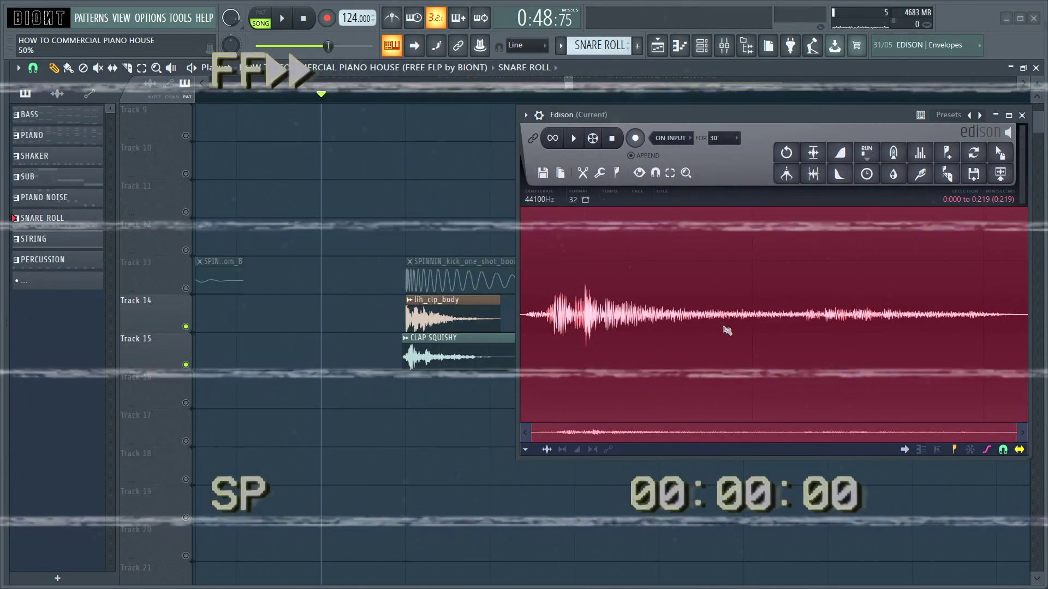
Apply reverb to the trimmed clap in Edison and select the reverberated sound from 0:000 to 2:585.
key("ctrl+r")
left_click(712, 338)
scroll(712, 336, "down", 8)
left_click_drag(563, 328, 1026, 273)
scroll(999, 234, "down", 2)
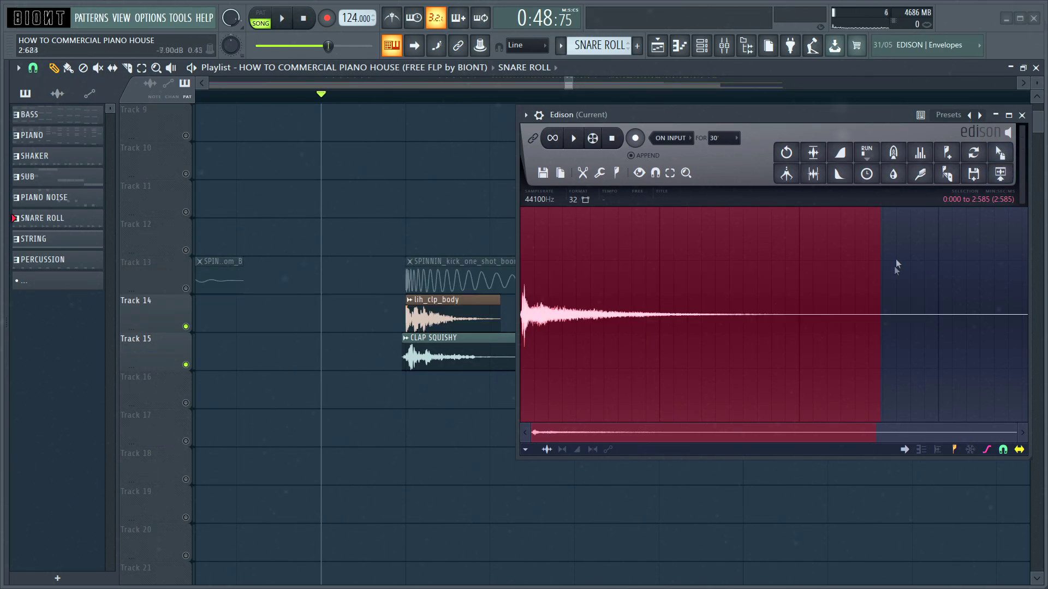
Place the reversed clap sample from Edison on playlist Track 16, close Edison, and move the clip earlier to lead into the claps.
left_click_drag(1001, 155, 371, 390)
left_click(1021, 116)
scroll(671, 382, "down", 3)
left_click_drag(572, 397, 436, 397)
double_click(436, 397)
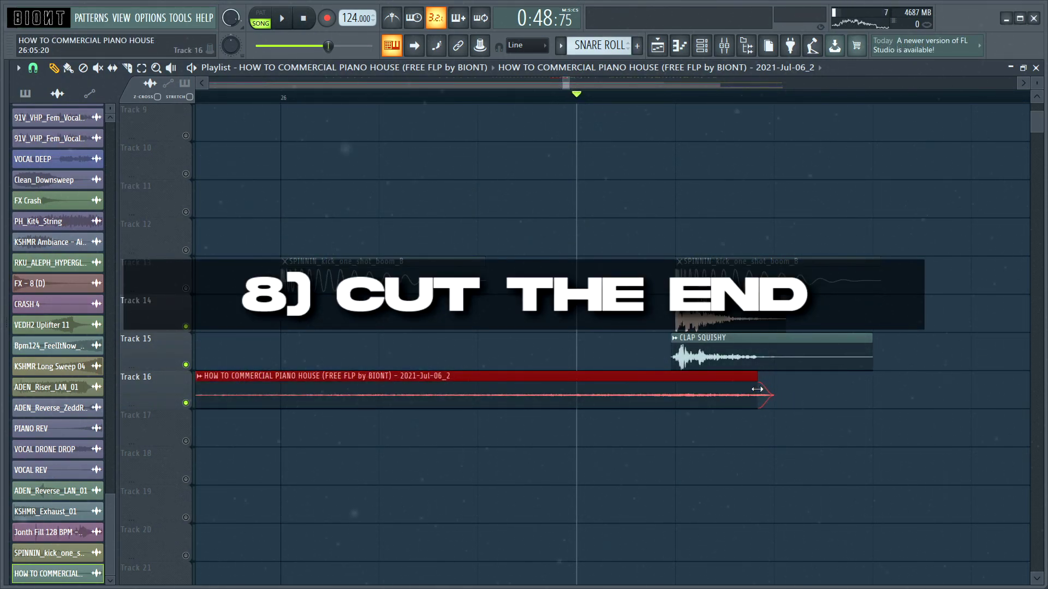
Shorten the end of the reversed clap clip on Track 16 to the start of the claps and play the result.
left_click_drag(752, 393, 679, 394)
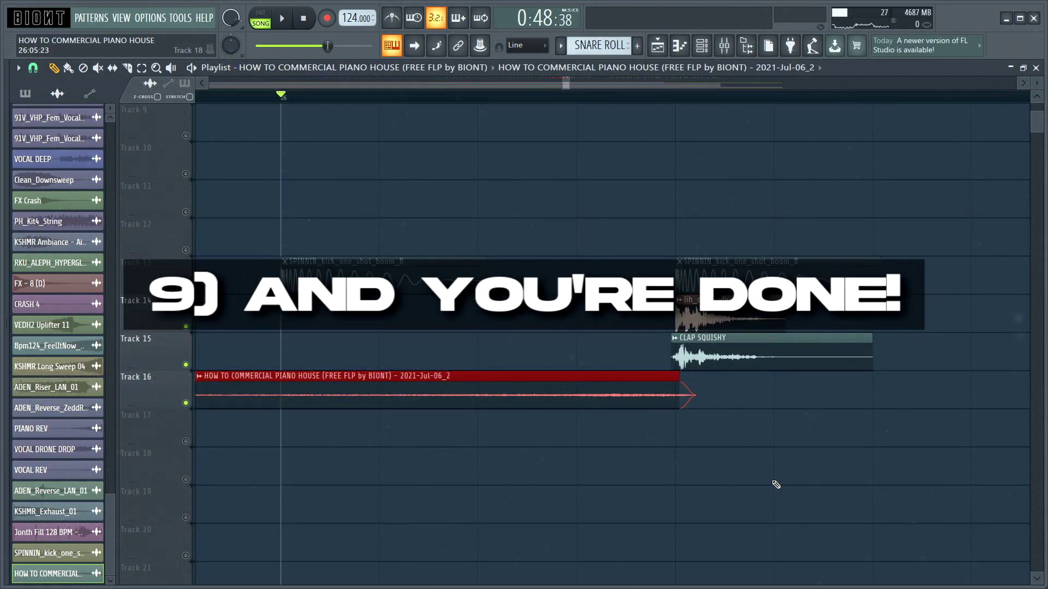
key("space")
key("space")
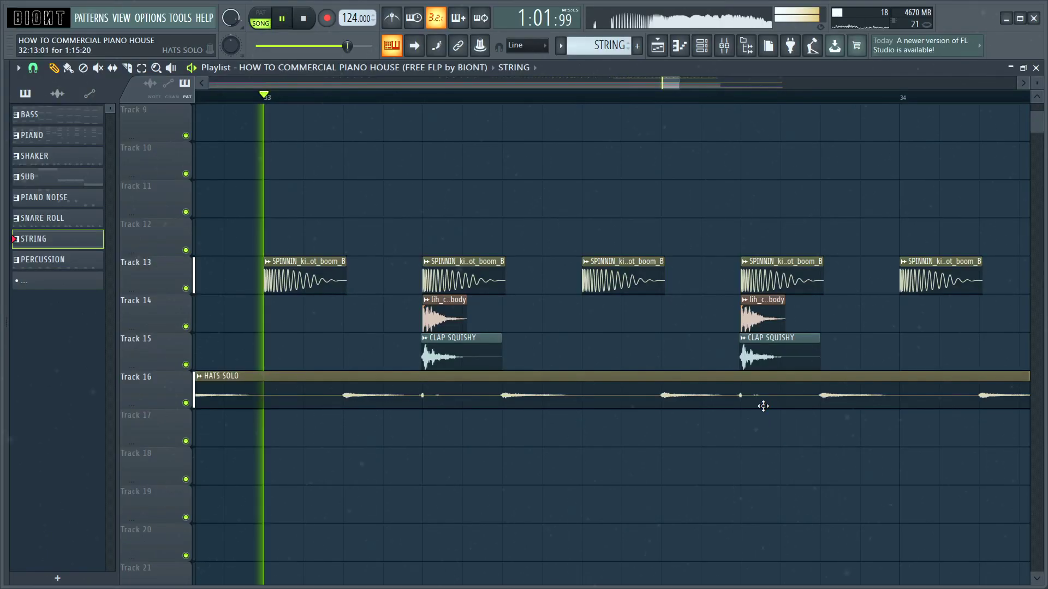
Audition the two KSHMR shaker channels one at a time in pattern mode and examine the notes of KSHMR_Shaker_01_A.
scroll(835, 400, "down", 1)
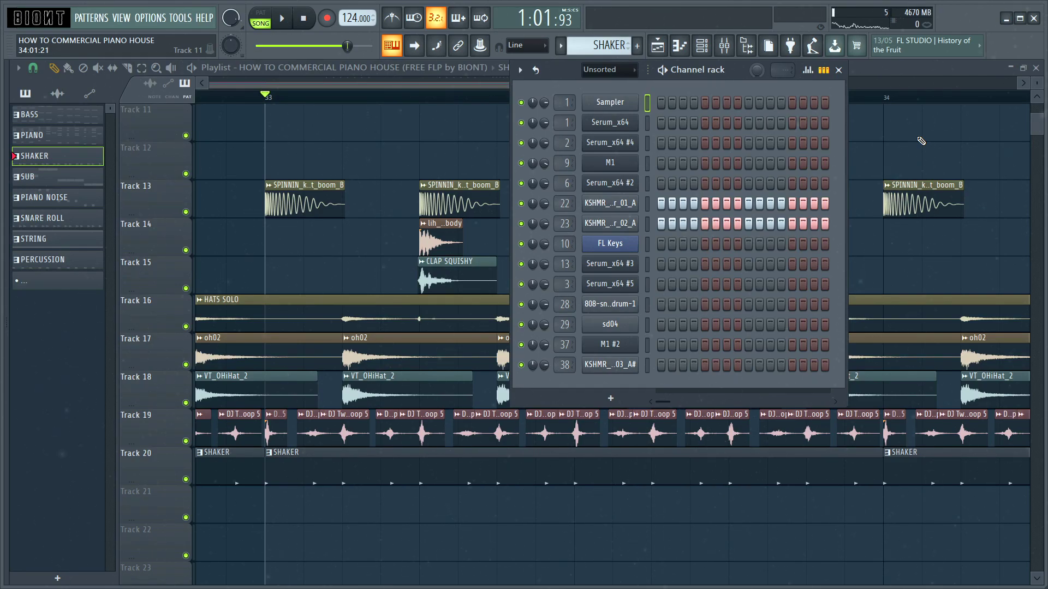
left_click(264, 17)
key("space")
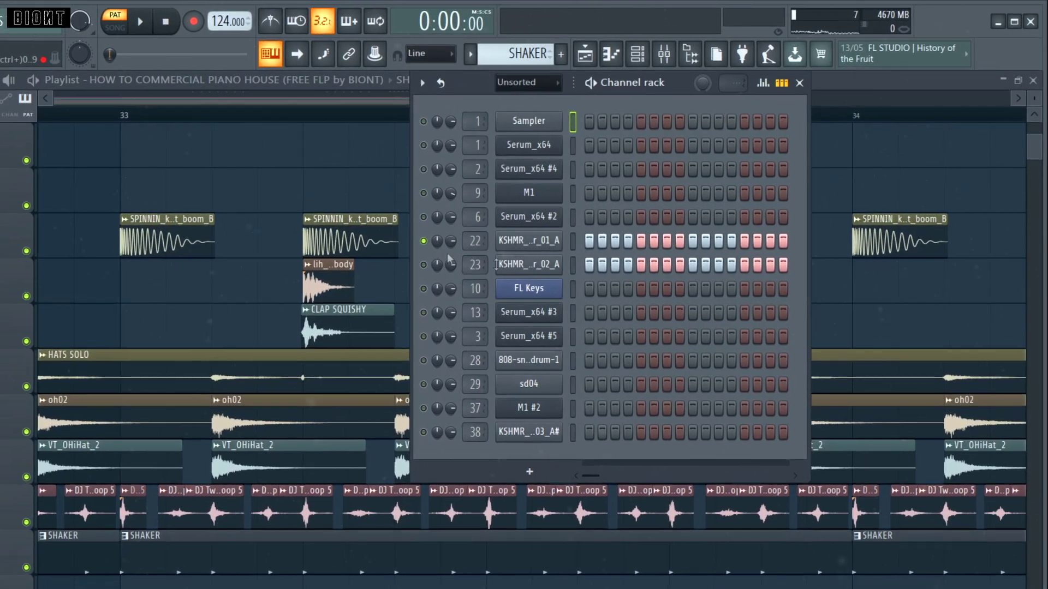
key("space")
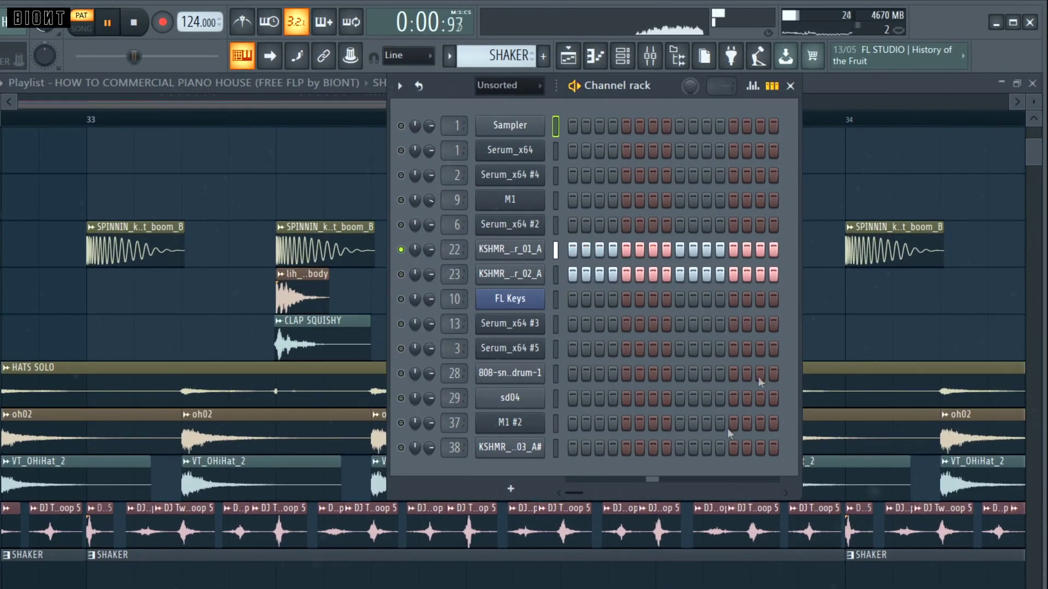
key("space")
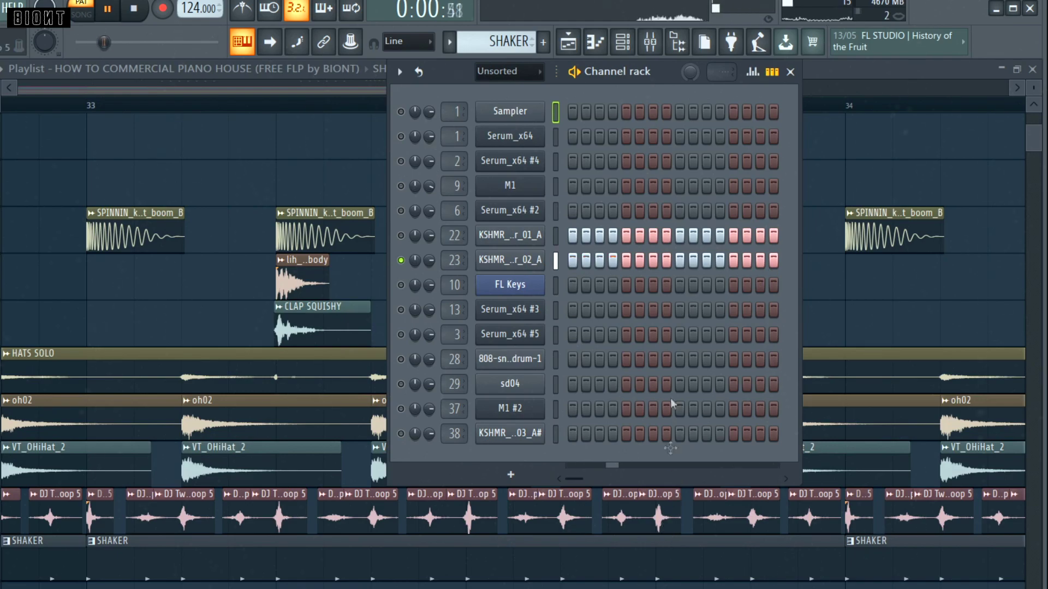
key("space")
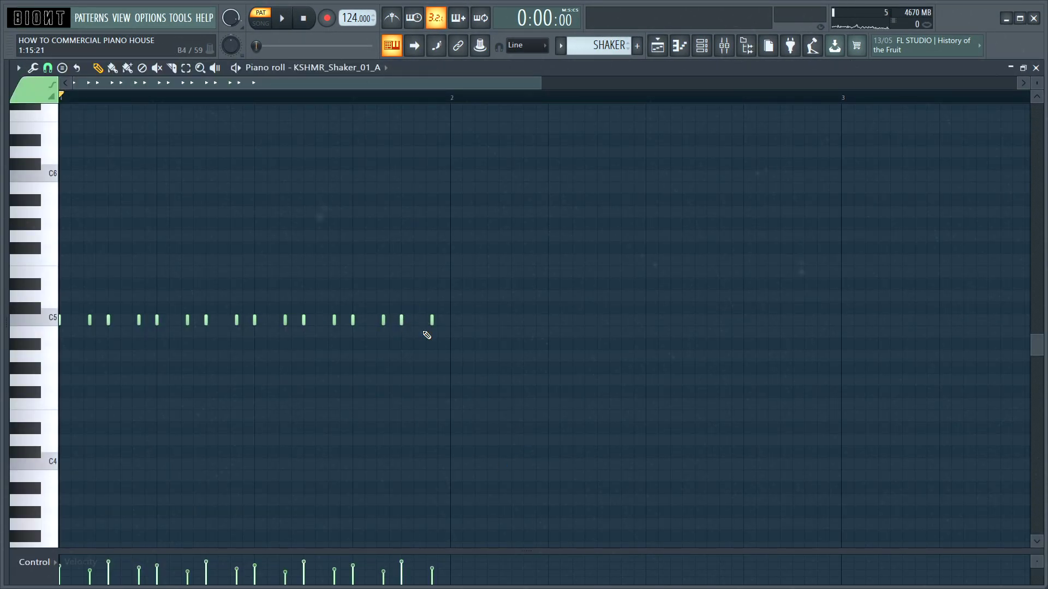
left_click_drag(640, 433, 532, 364)
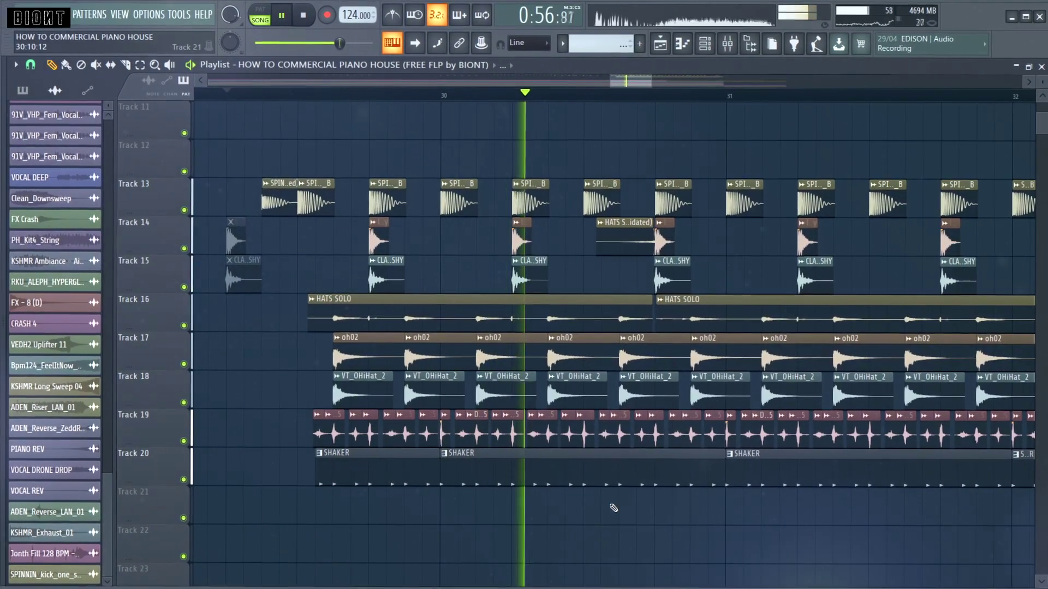
Listen to the layered kick, clap, hat and shaker tracks from bar 30 onward, then stop playback.
scroll(319, 181, "down", 3)
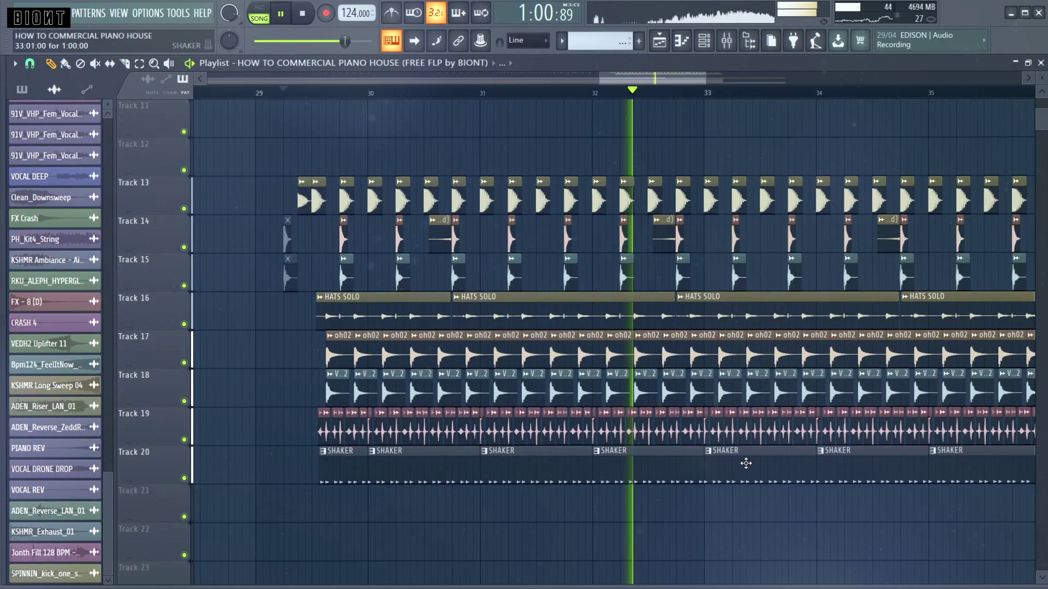
key("space")
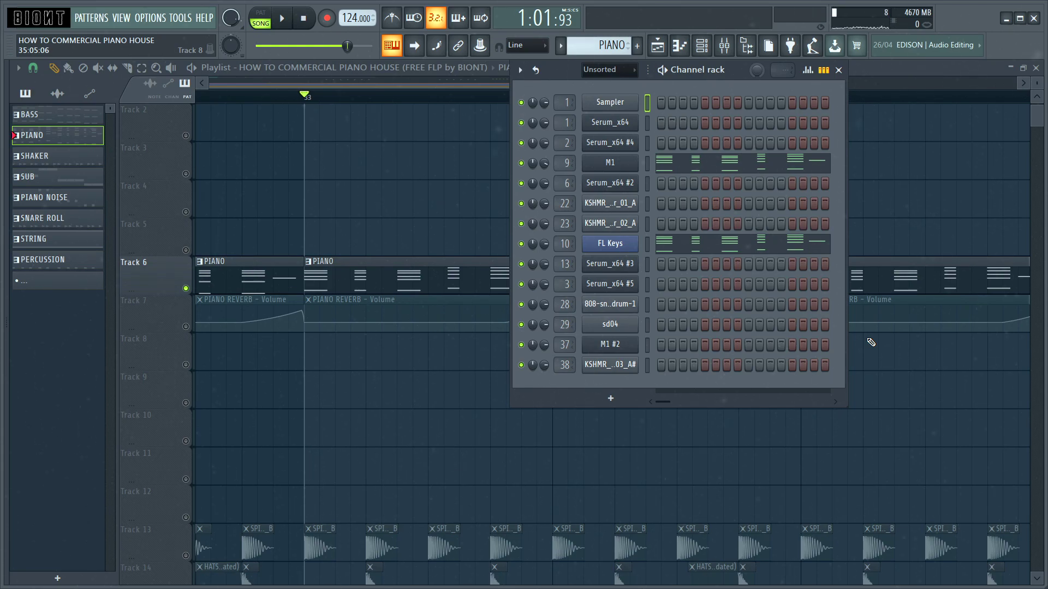
Audition the M1 and FL Keys layers of the PIANO pattern separately and open each instrument.
key("space")
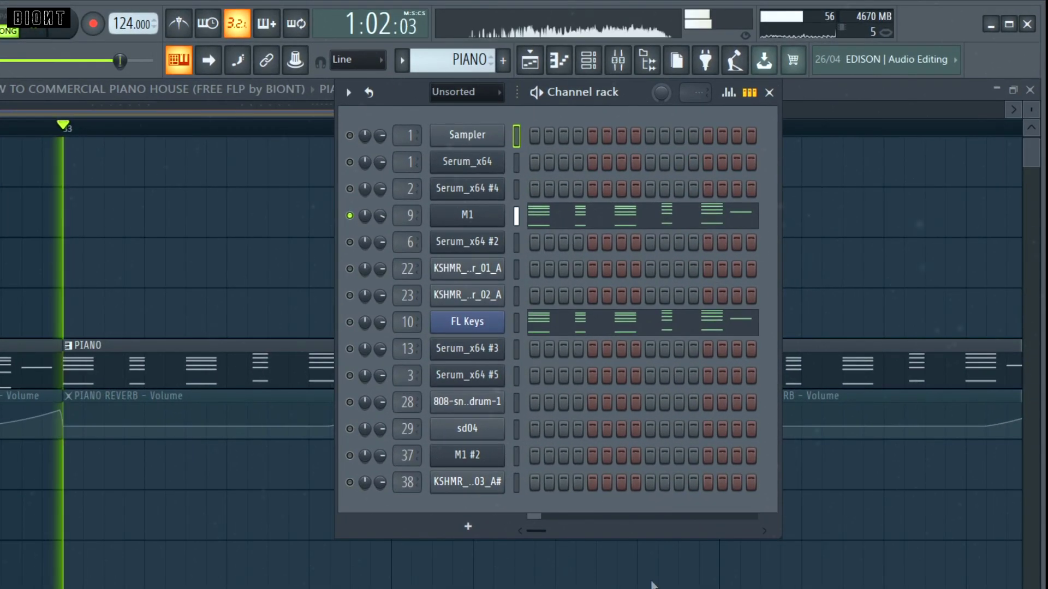
key("space")
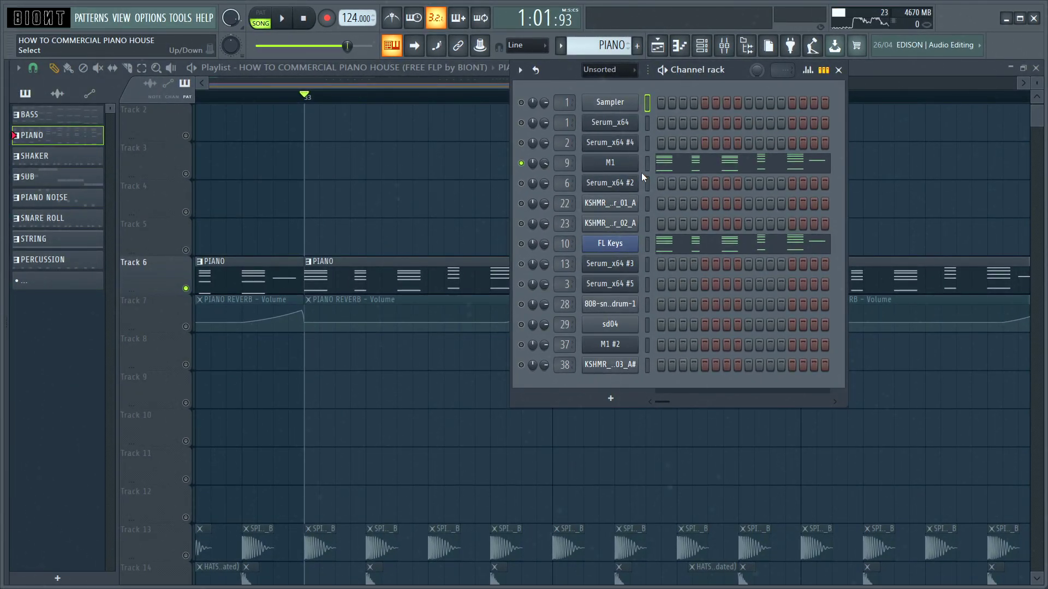
left_click(627, 163)
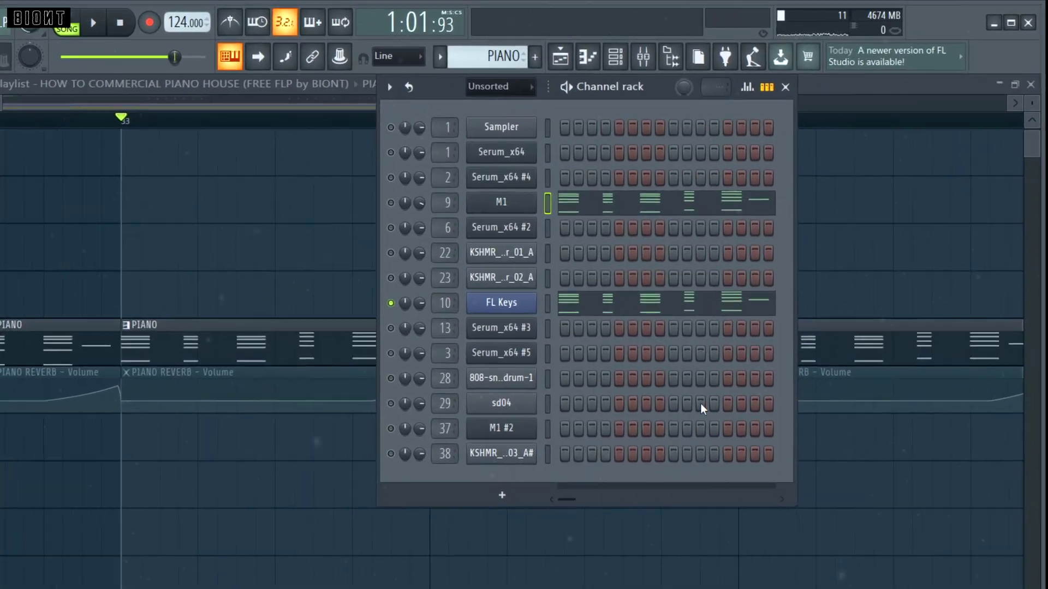
key("space")
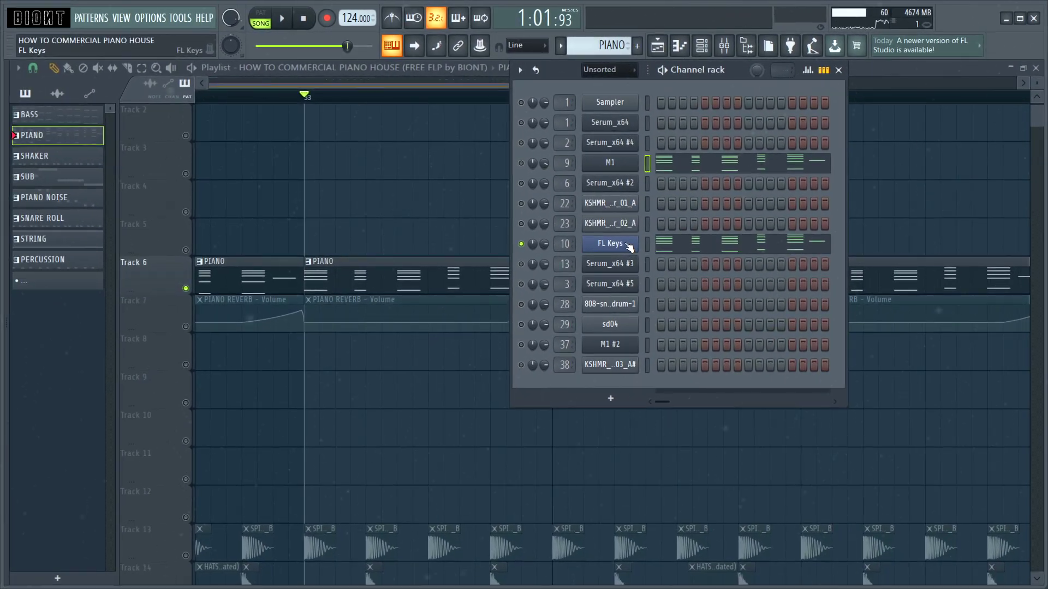
left_click(495, 305)
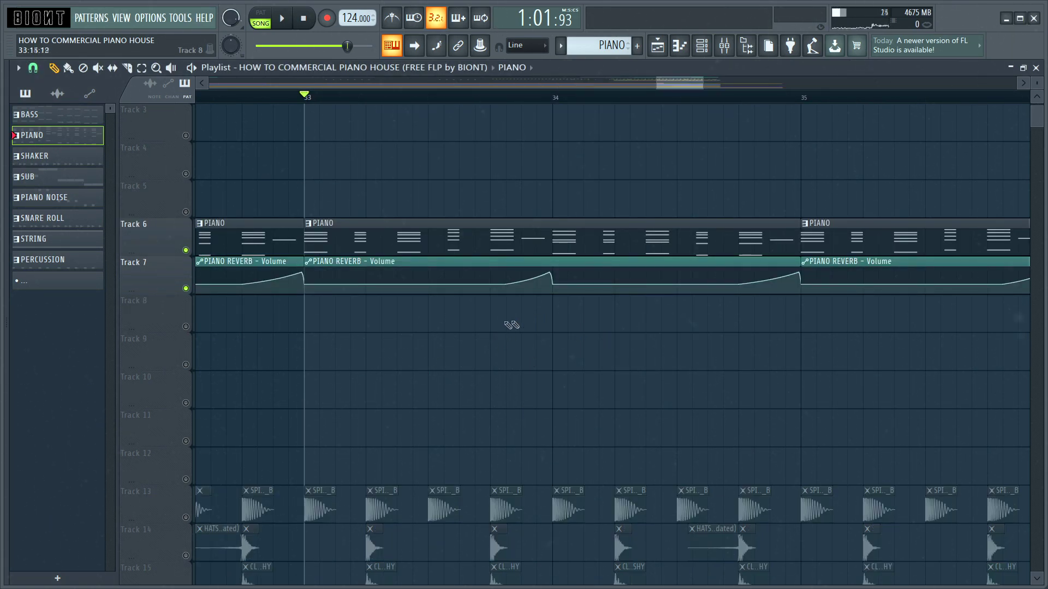
Compare the piano on Track 6 without and with the PIANO REVERB volume automation on Track 7.
left_click_drag(360, 369, 596, 334)
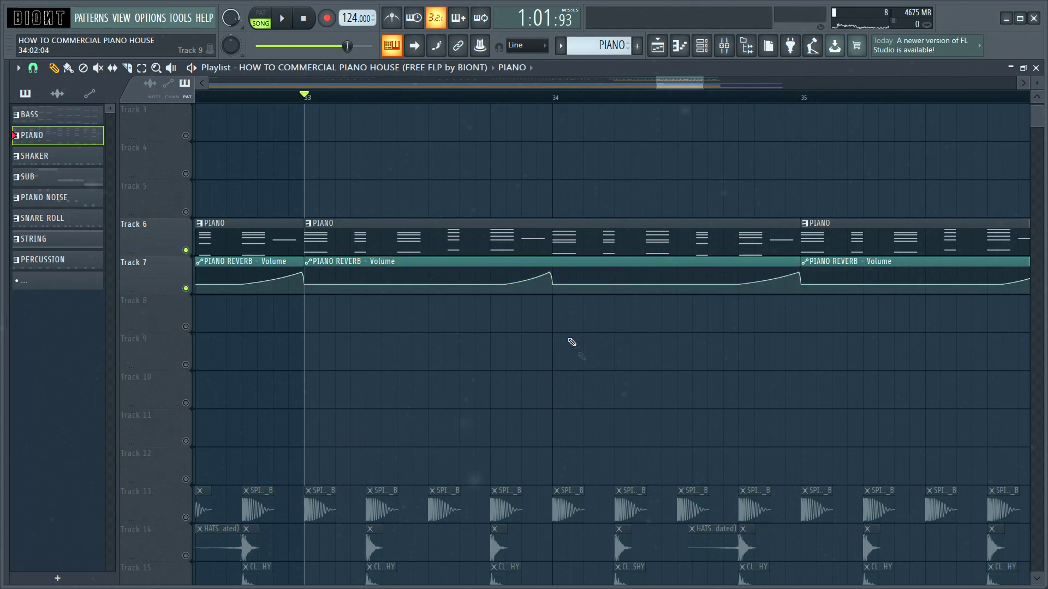
key("space")
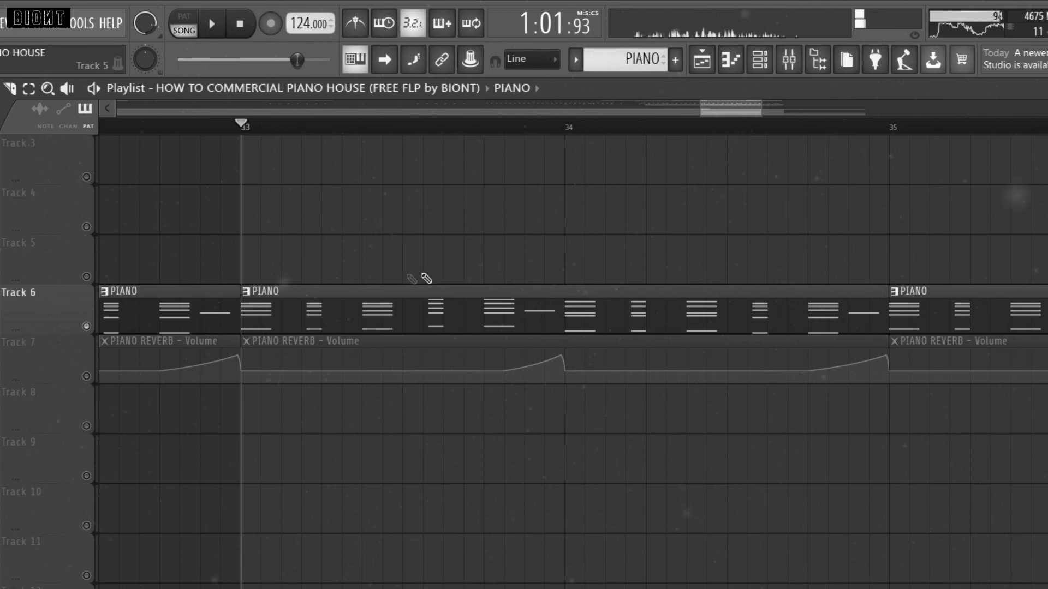
key("space")
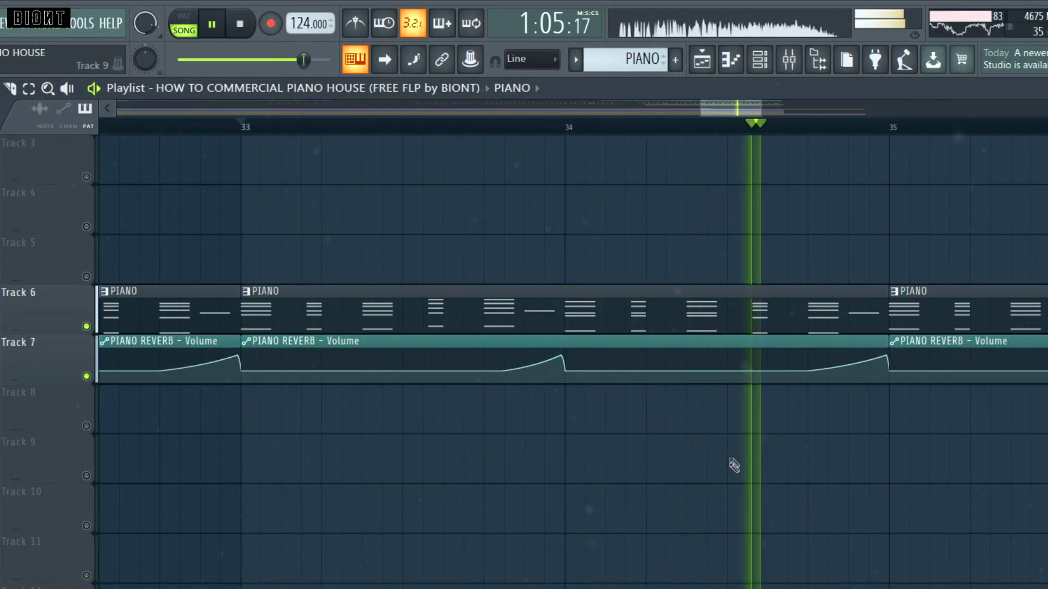
key("space")
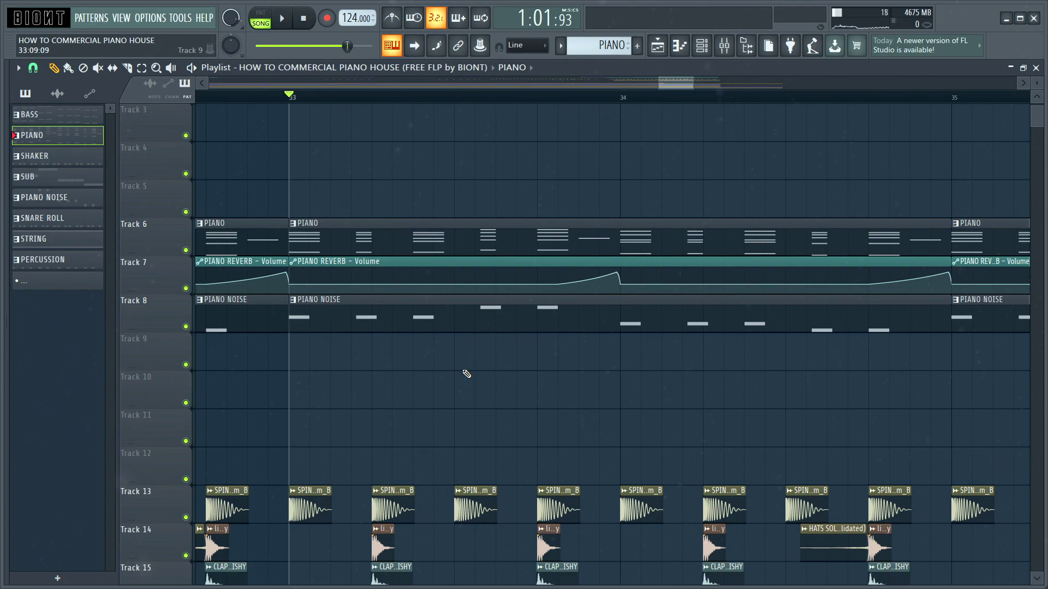
Compare the piano and reverb playback with the PIANO NOISE layer on Track 8 muted and enabled.
left_click_drag(369, 384, 680, 381)
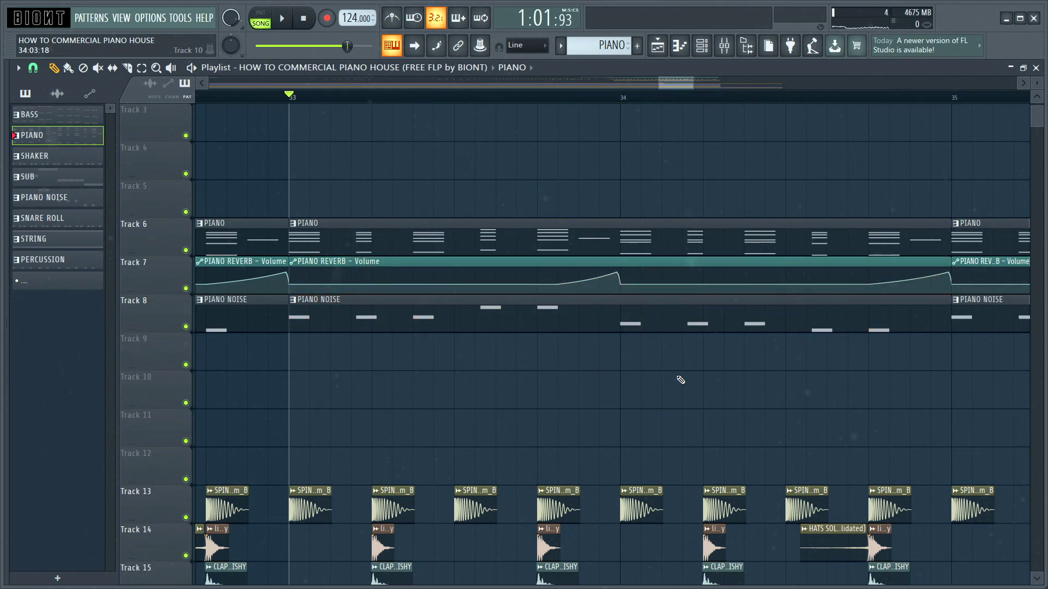
left_click_drag(441, 390, 698, 376)
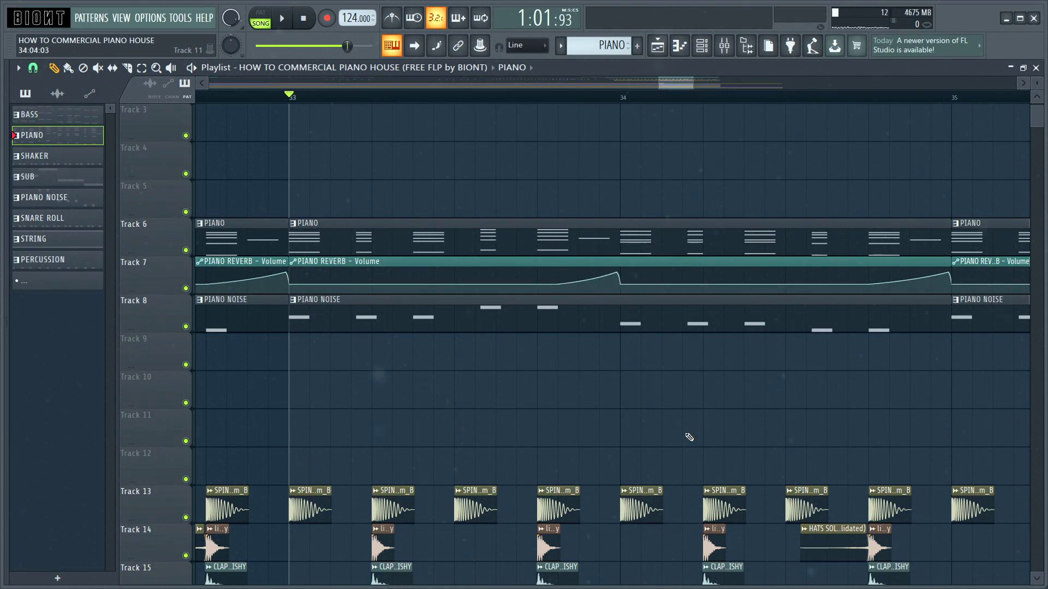
left_click(185, 326)
key("space")
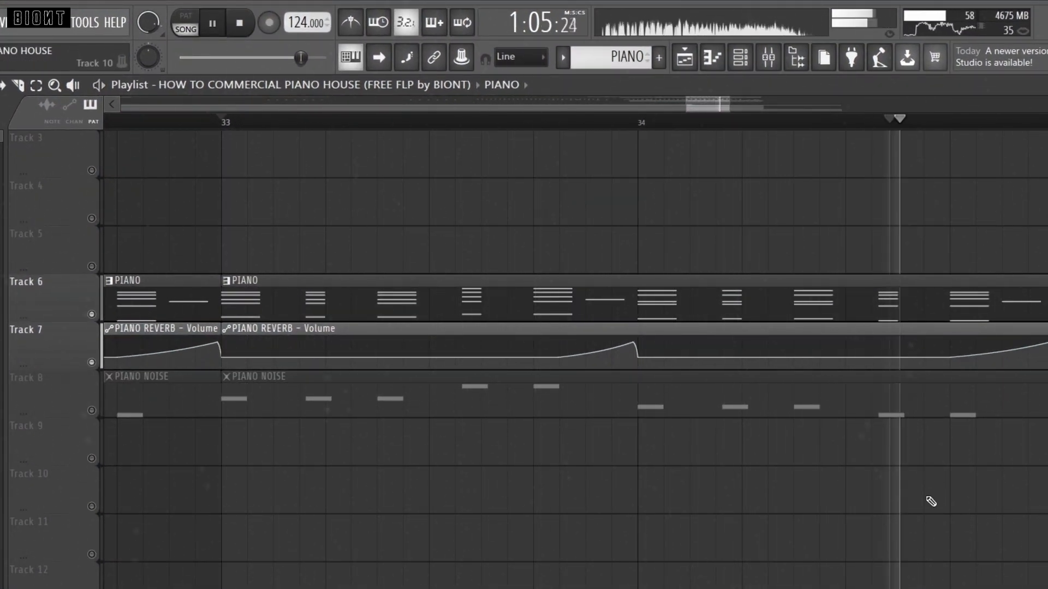
left_click(92, 411)
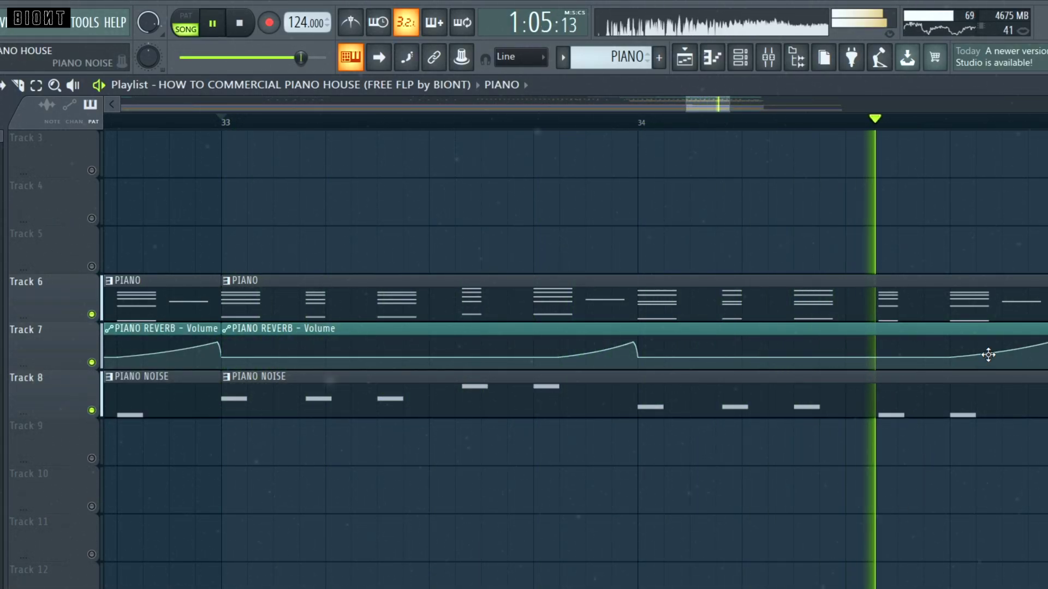
key("space")
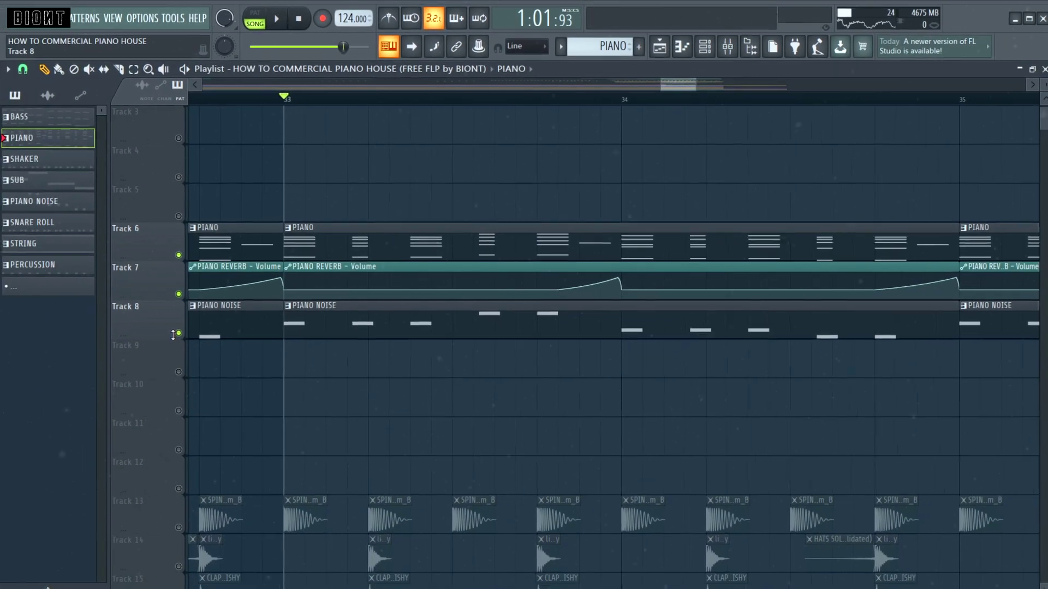
right_click(101, 403)
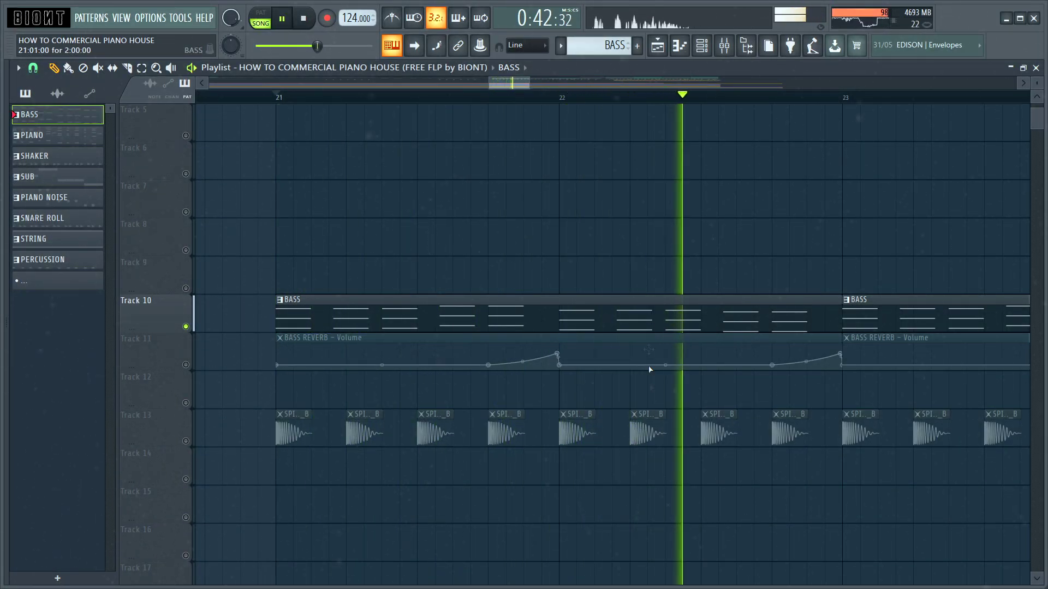
Stop the full bass playback and audition the soloed Serum_x64 layer of the BASS pattern.
key("space")
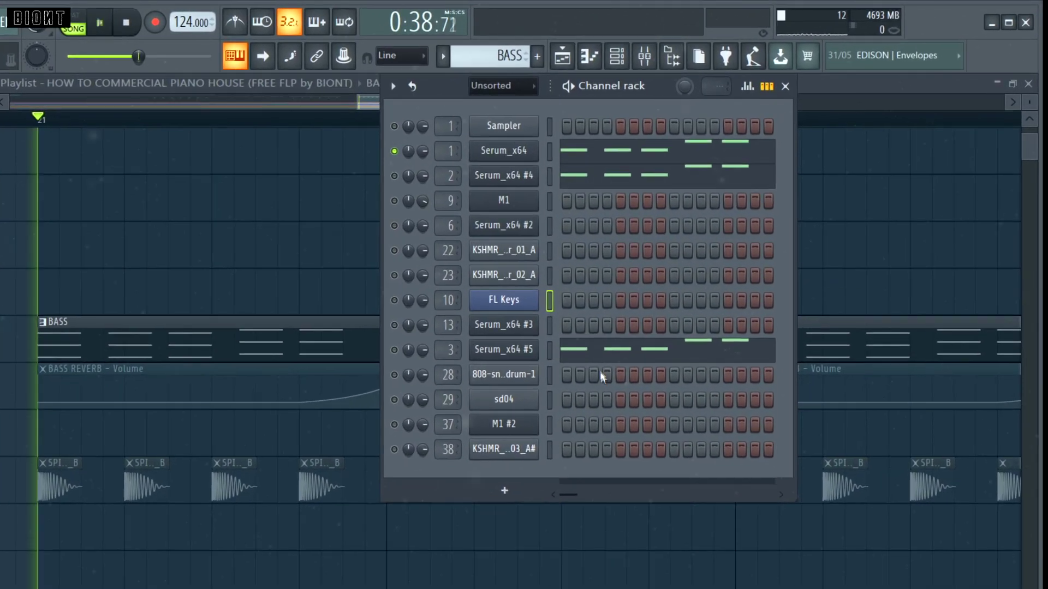
key("space")
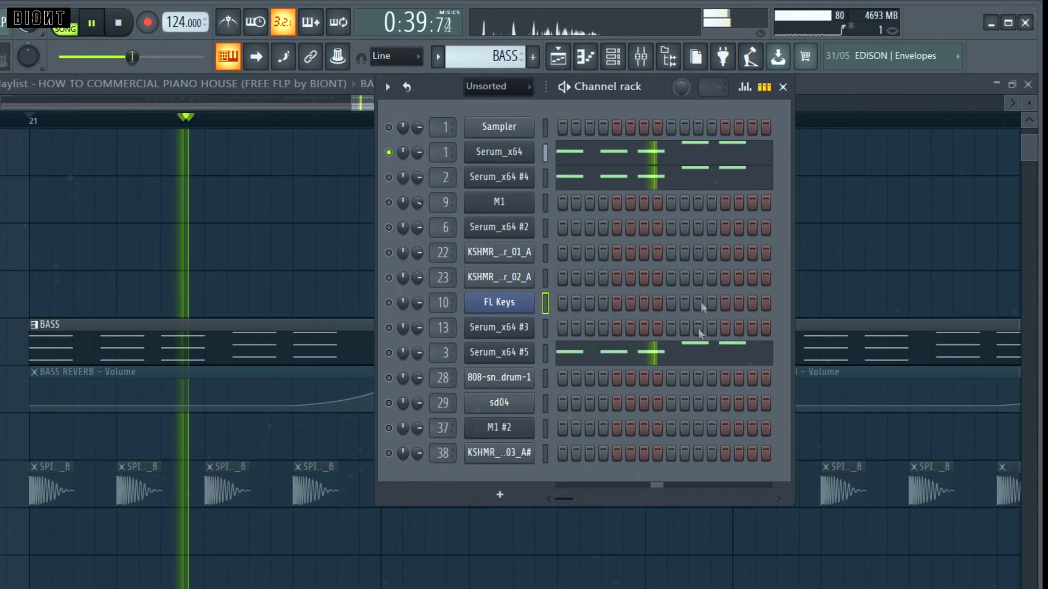
key("space")
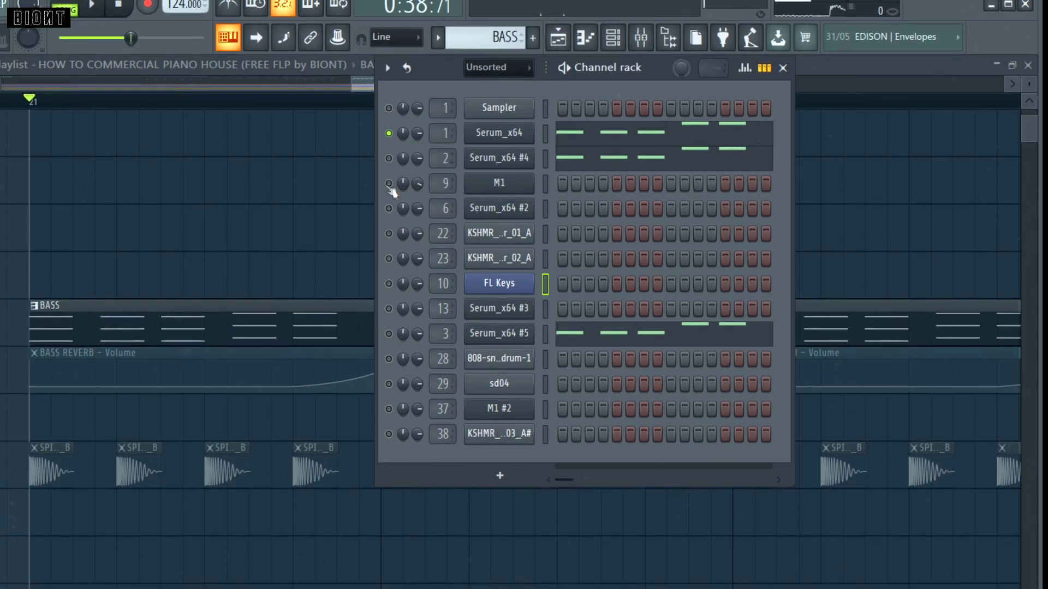
Audition the Serum_x64 #4 and Serum_x64 #5 layers of the BASS pattern one at a time in solo.
right_click(389, 158)
key("space")
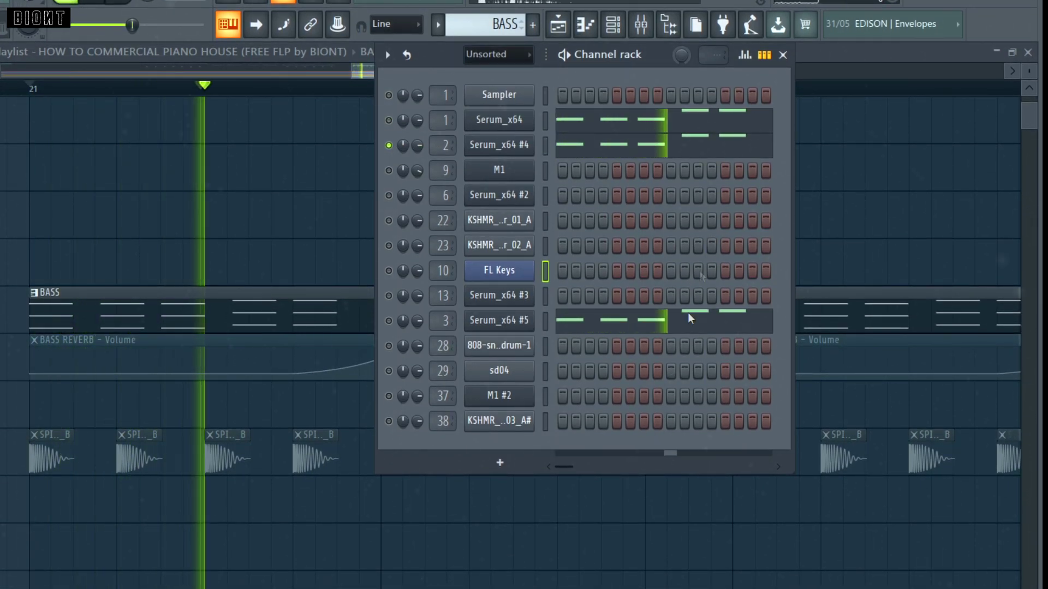
key("space")
right_click(389, 321)
key("space")
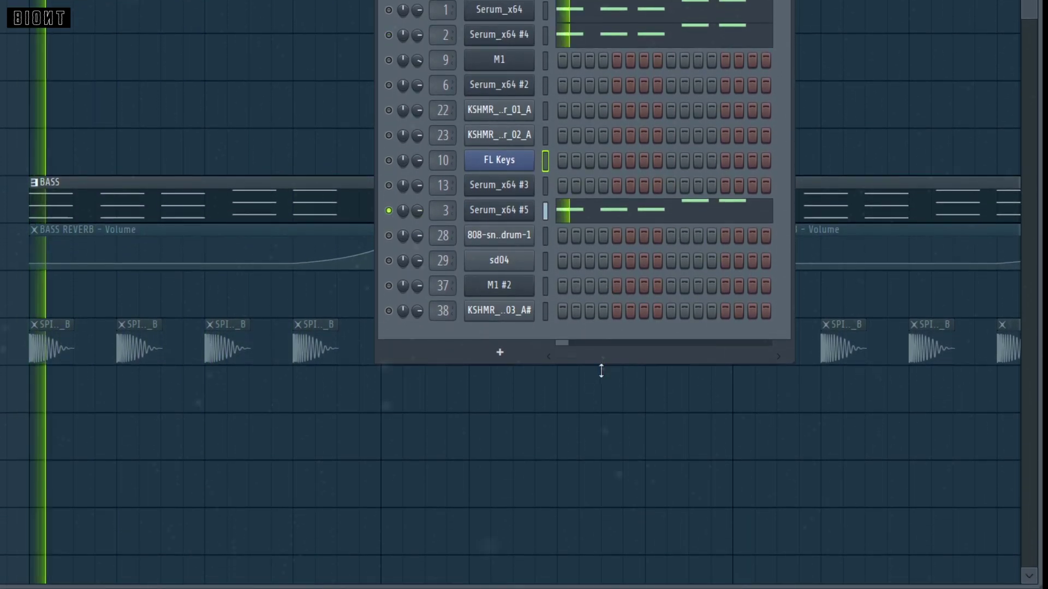
key("space")
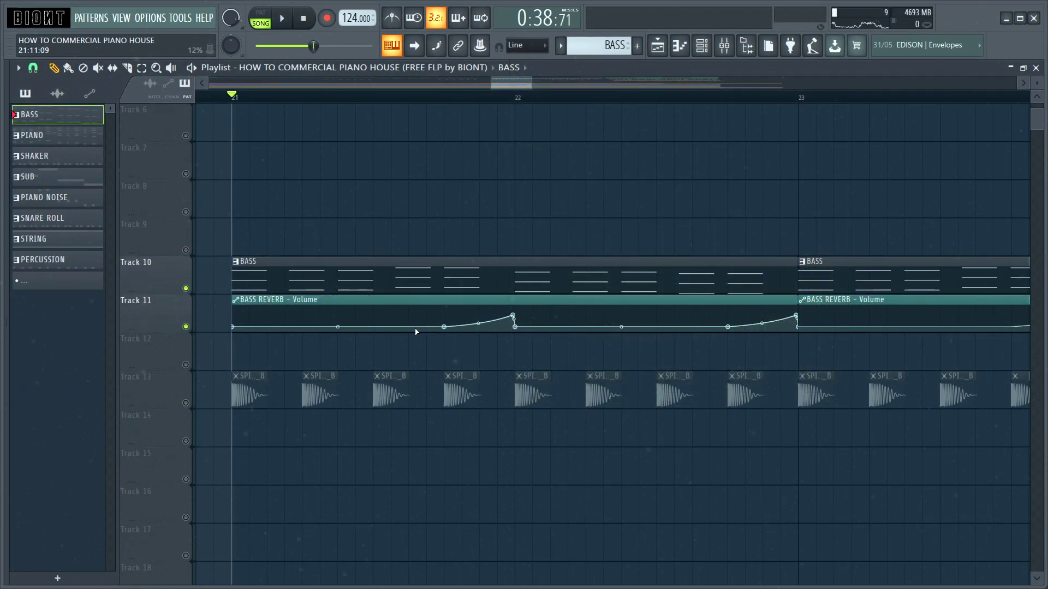
Compare the bass without and with the BASS REVERB volume automation on Track 11, and play it together with the SUB pattern on Track 12.
left_click_drag(401, 367, 611, 334)
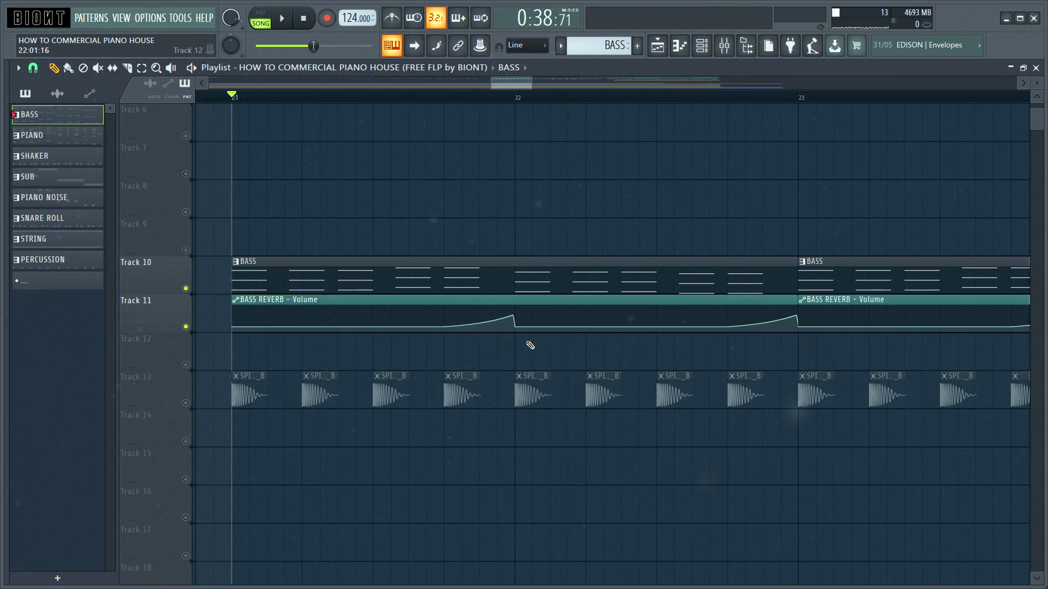
key("space")
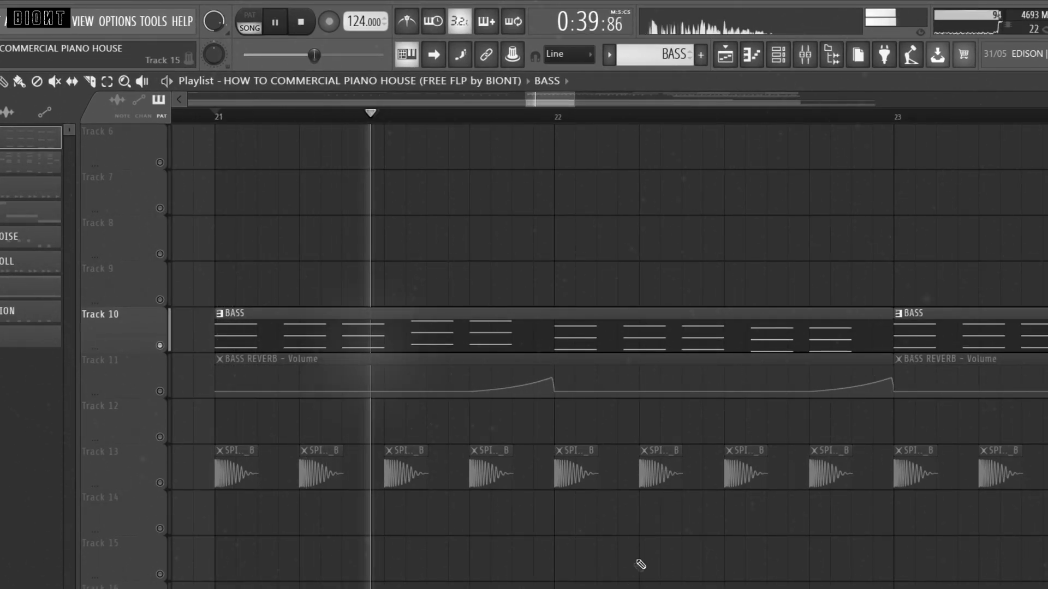
key("space")
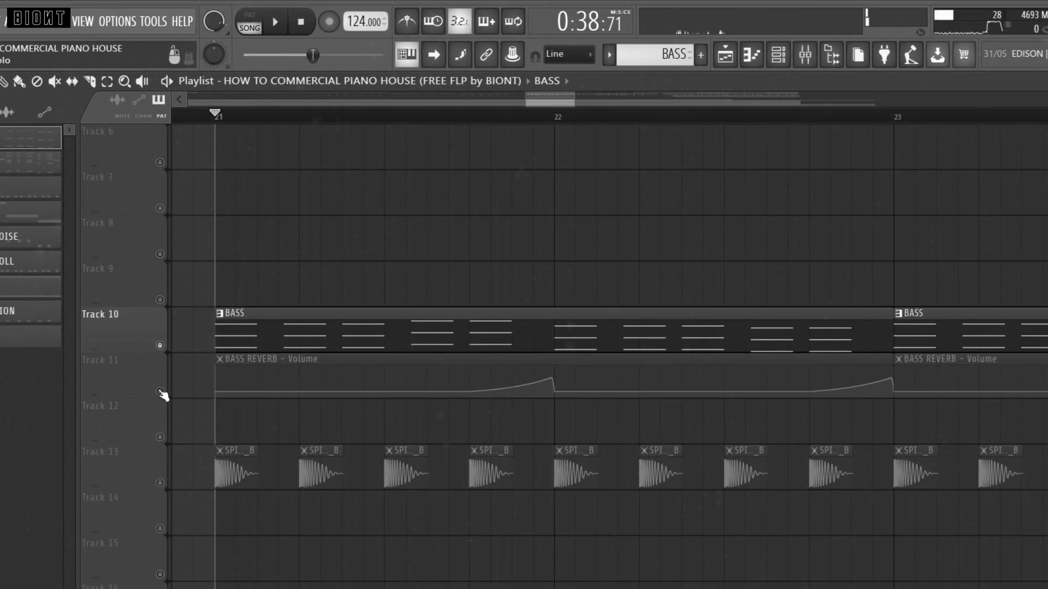
left_click(160, 392)
key("space")
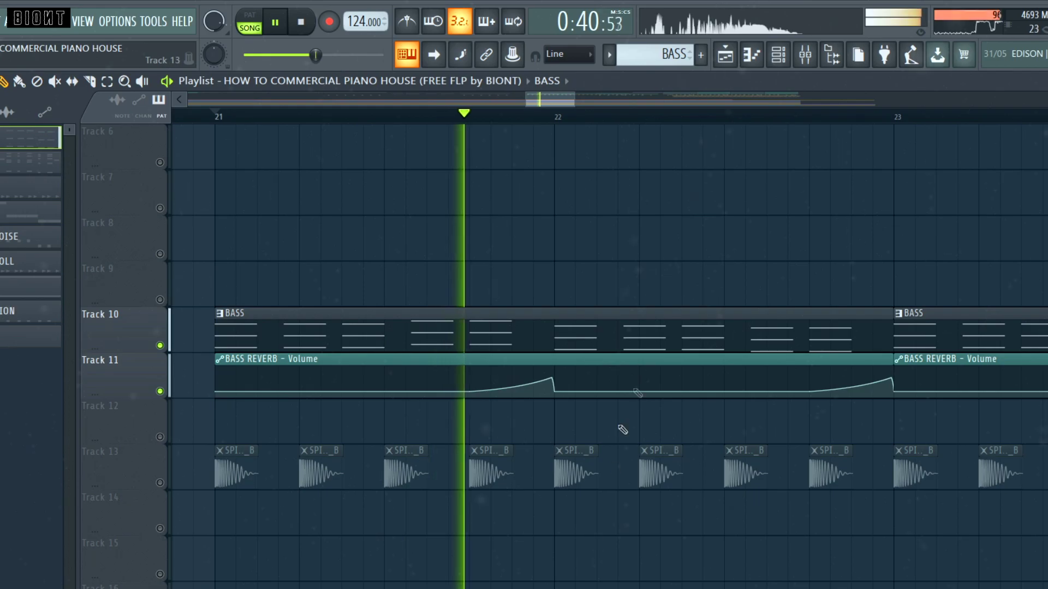
key("space")
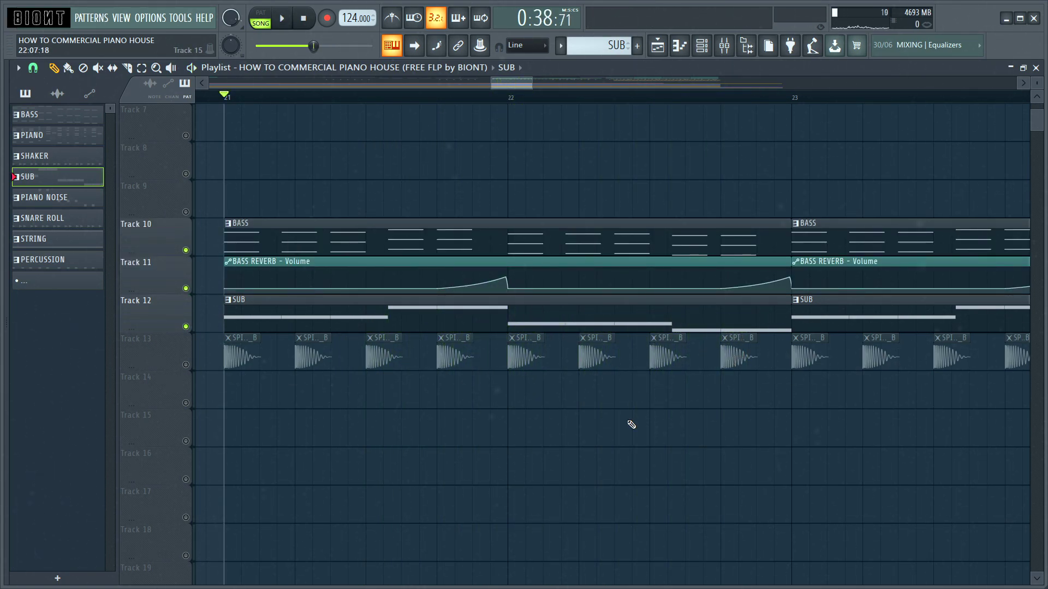
key("space")
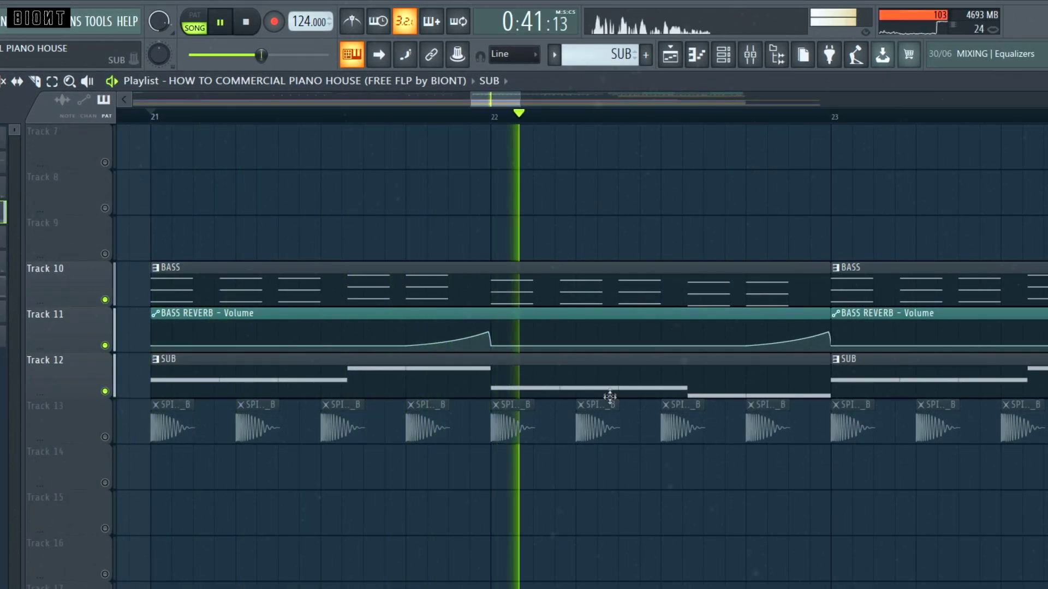
key("space")
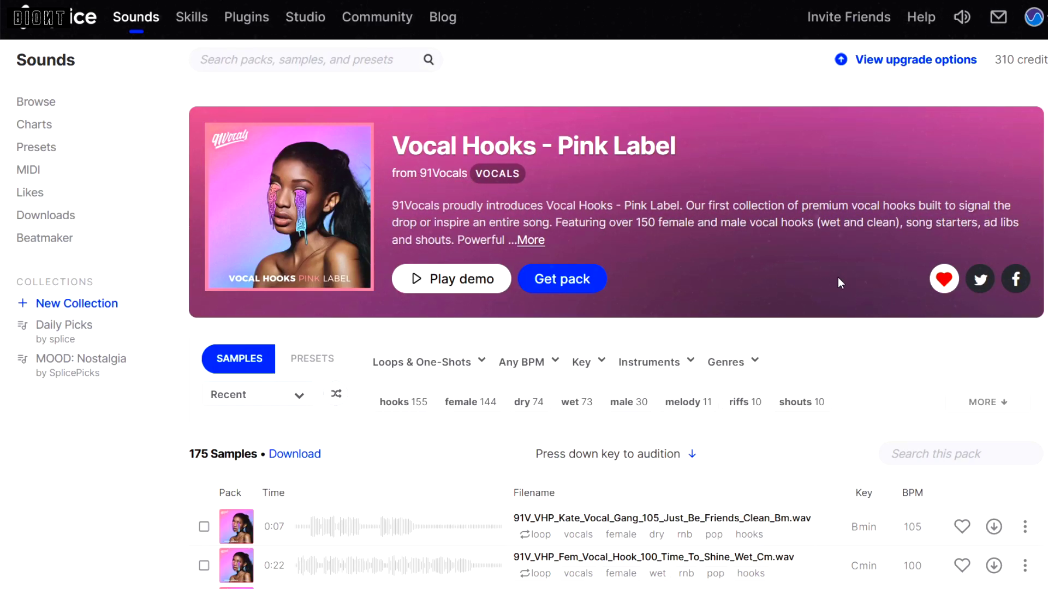
Browse the samples of the Vocal Hooks - Pink Label pack on Splice.
scroll(857, 269, "down", 5)
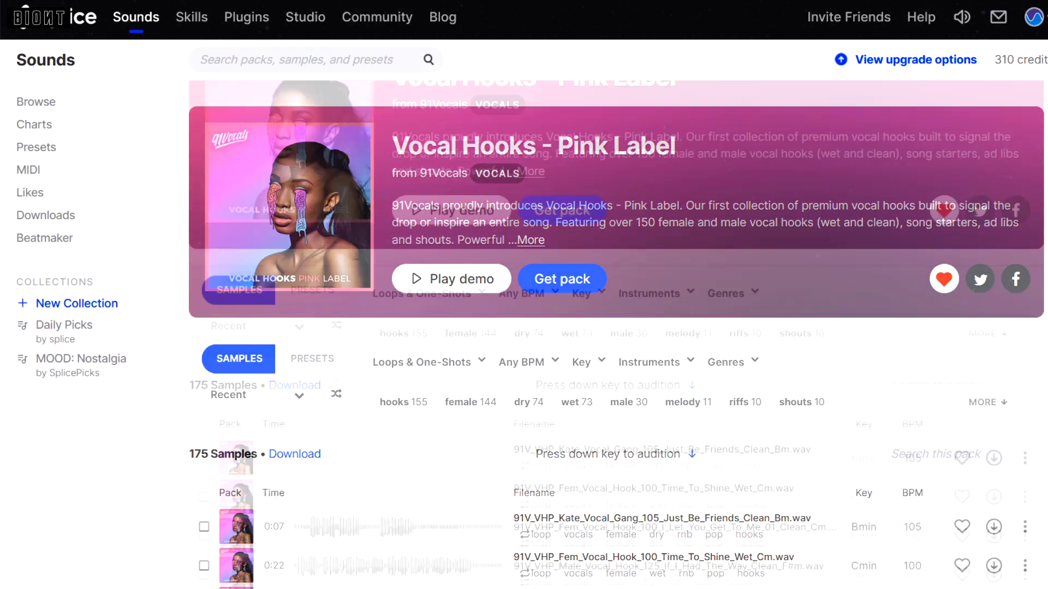
scroll(612, 339, "down", 12)
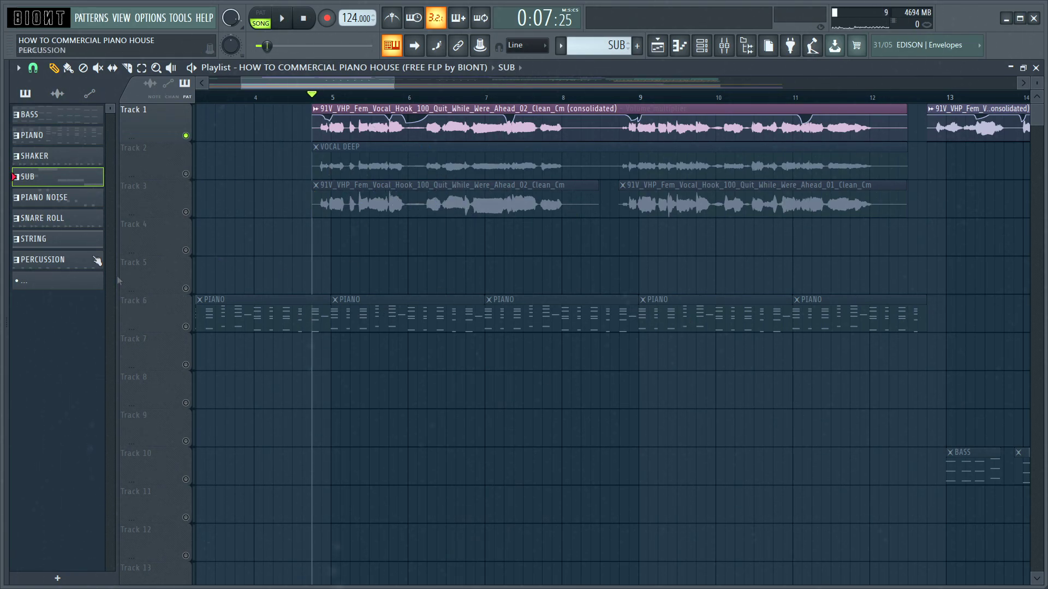
Enable the VOCAL DEEP layer on Track 2 and play the Quit While Were Ahead and Time To Shine vocals through to bar 16.
left_click(186, 174)
key("space")
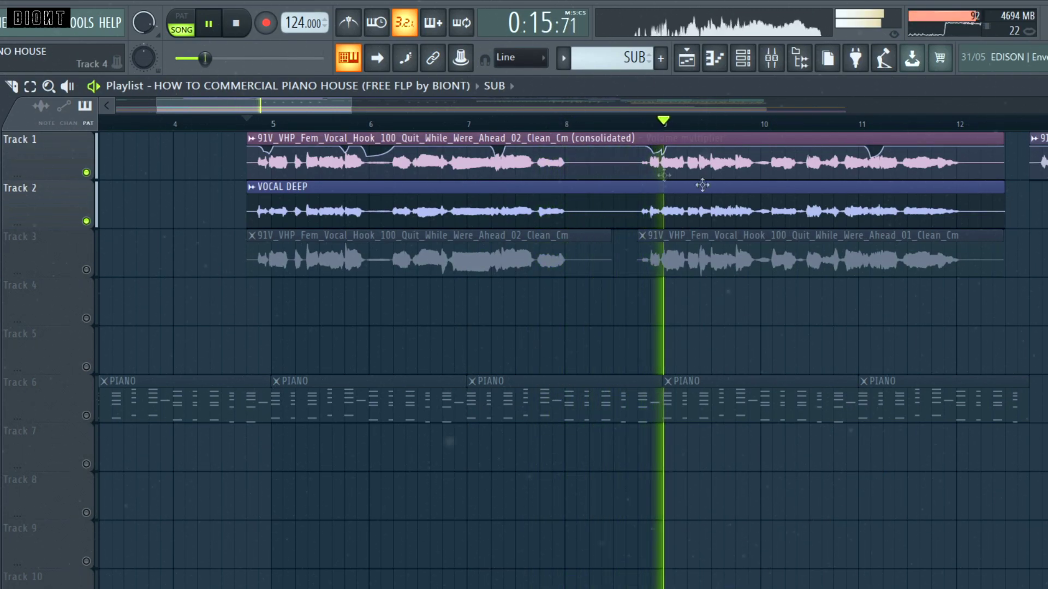
left_click_drag(306, 107, 390, 100)
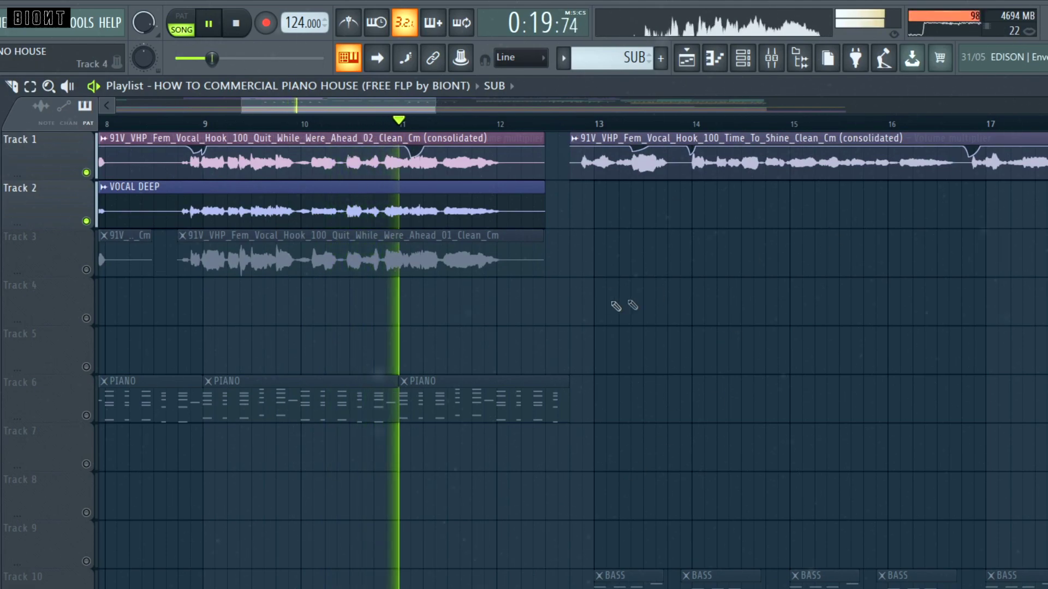
left_click_drag(394, 103, 442, 103)
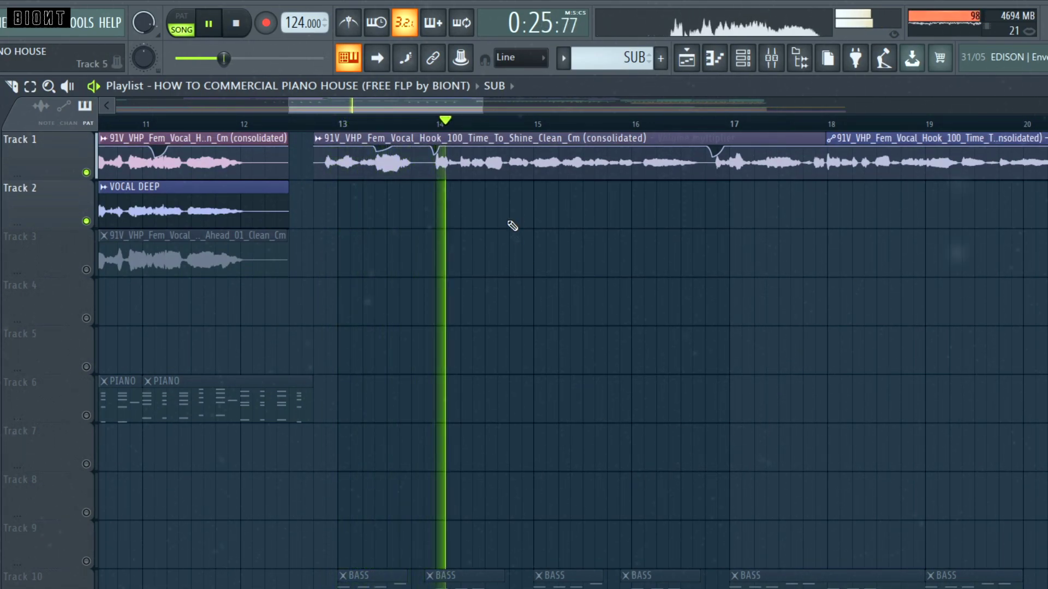
left_click_drag(443, 107, 491, 103)
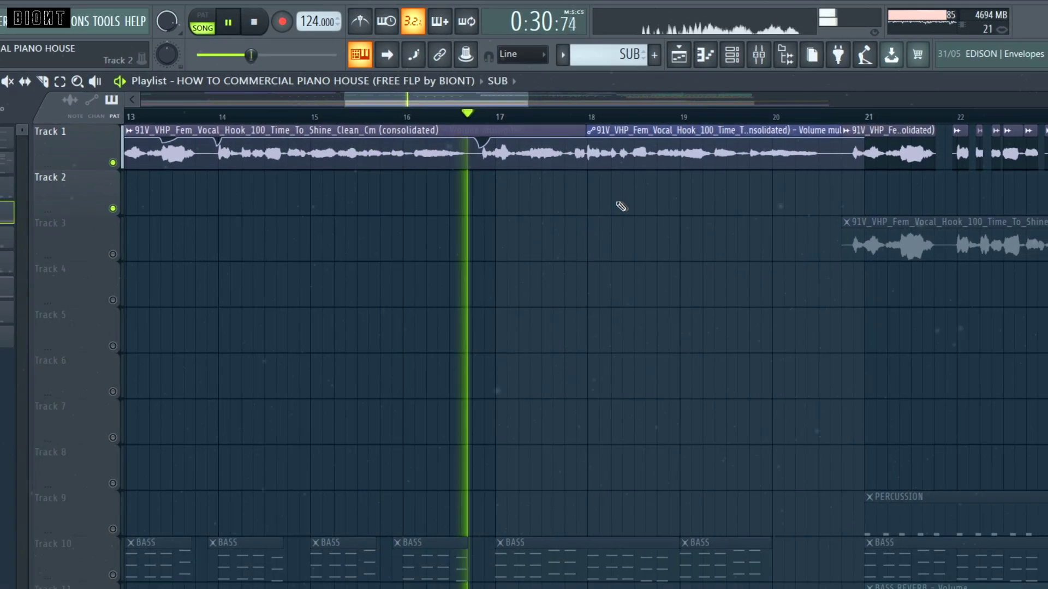
key("space")
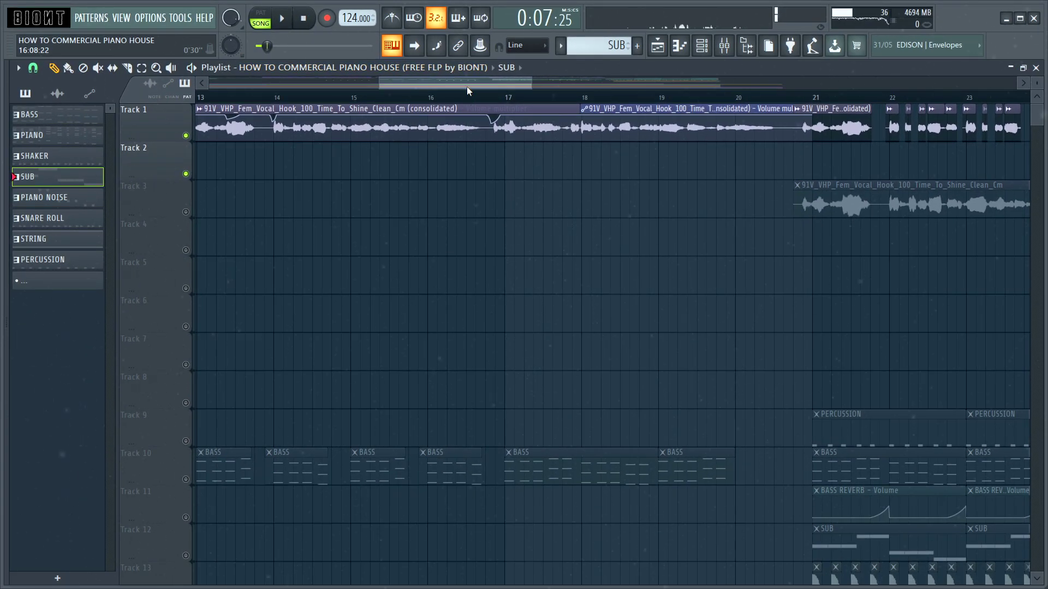
Audition the chopped Time To Shine vocal on Track 1, first from just before bar 21 and again from bar 25.
left_click_drag(468, 88, 360, 87)
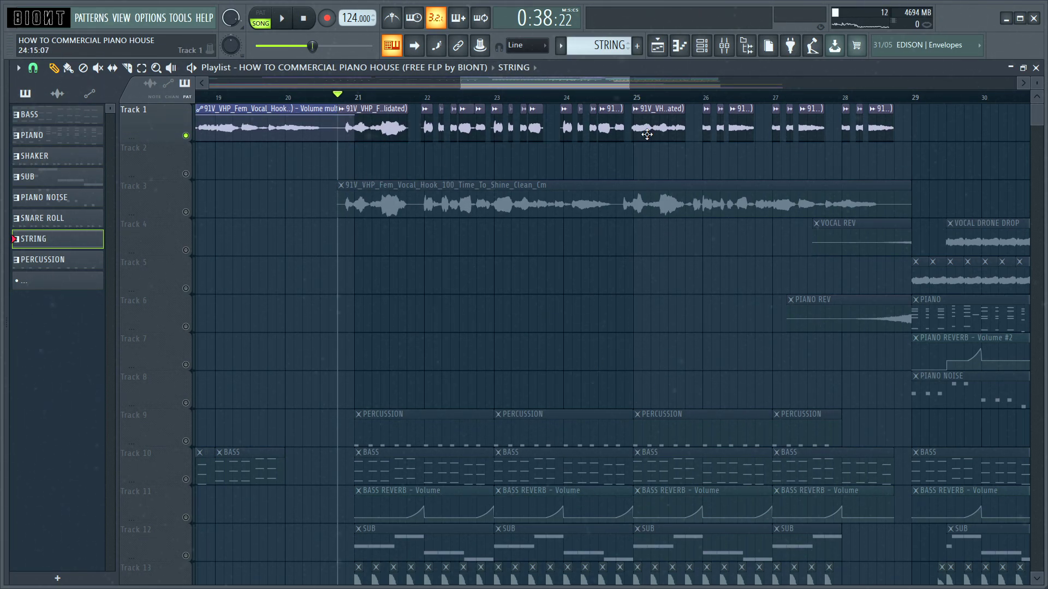
key("space")
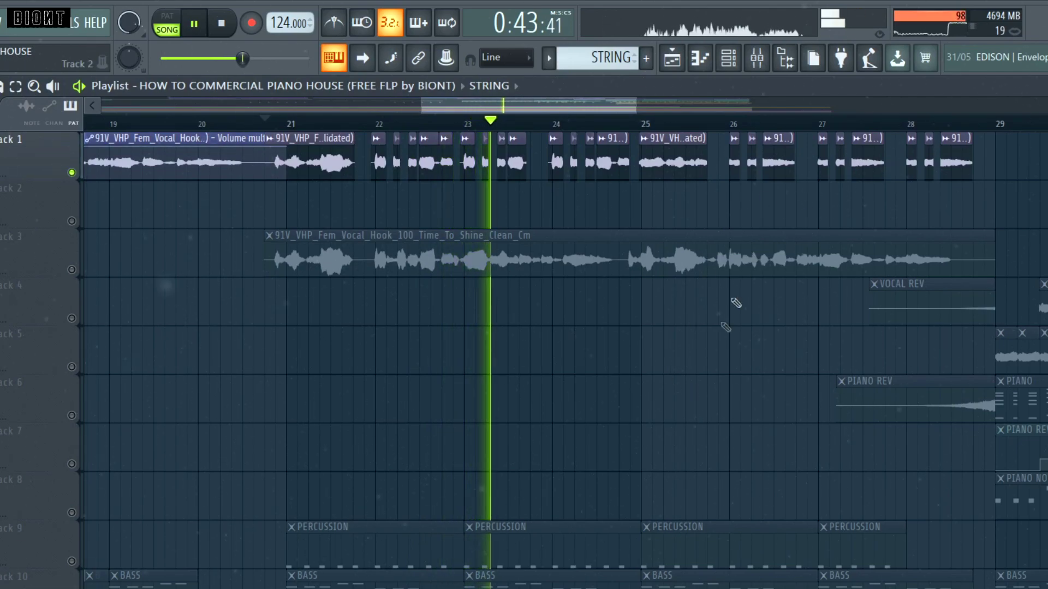
key("space")
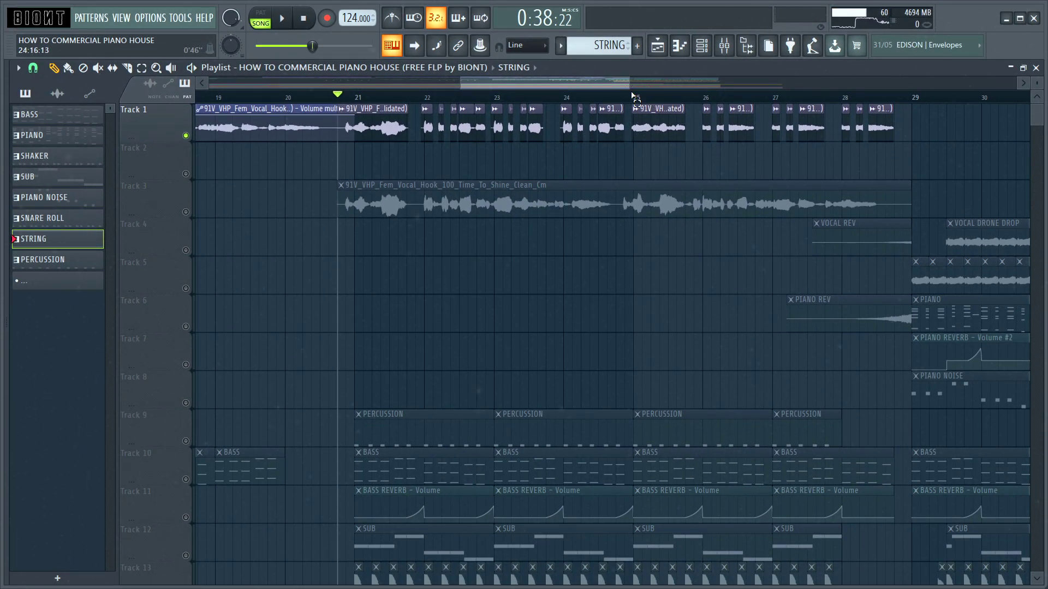
left_click(632, 97)
key("space")
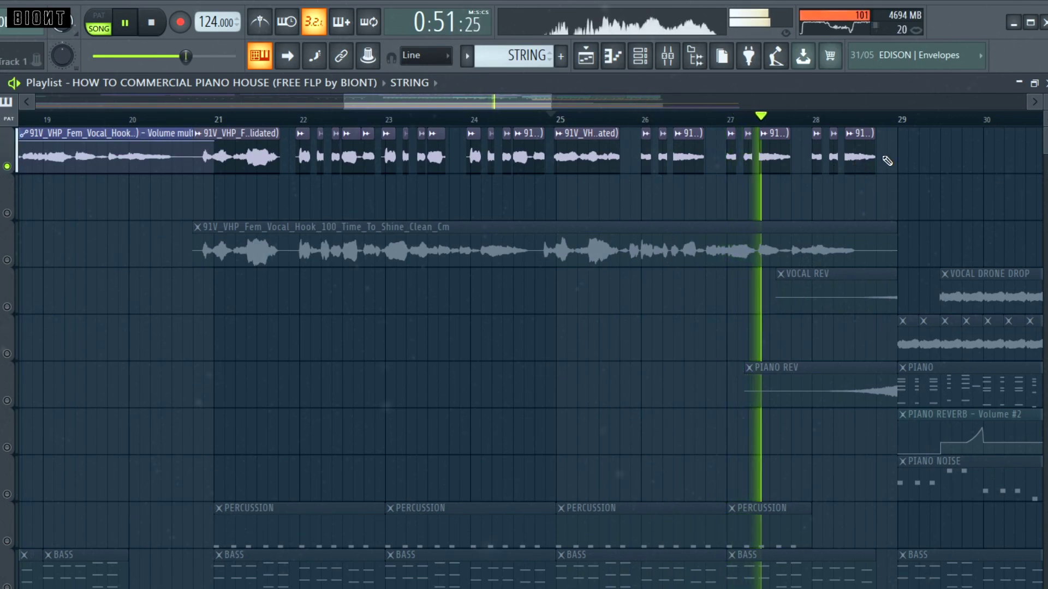
key("space")
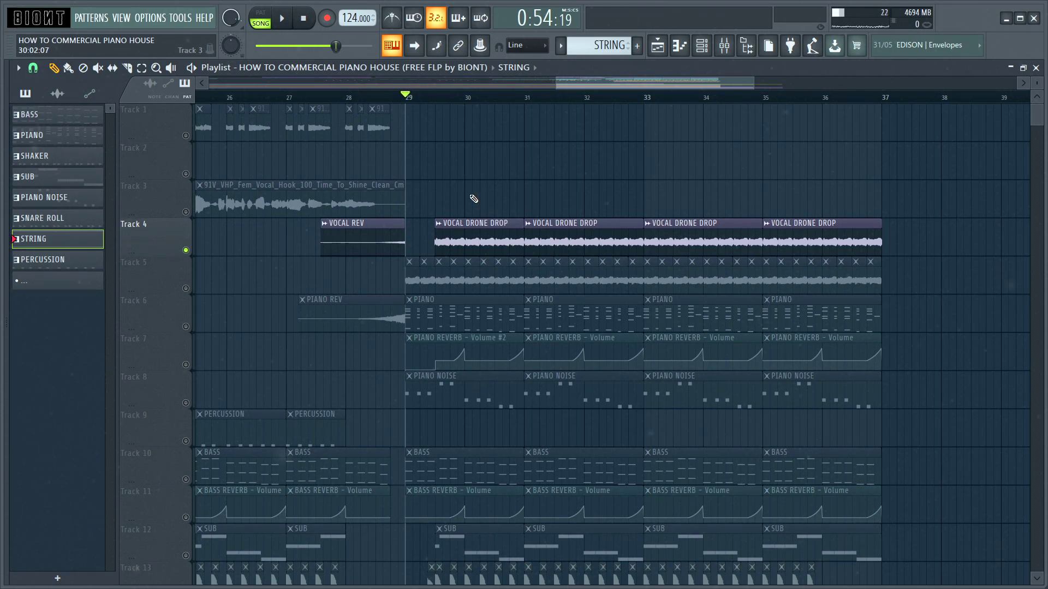
Play the VOCAL REV and VOCAL DRONE DROP clips on Track 4.
left_click_drag(549, 250, 862, 241)
key("ctrl+d")
key("space")
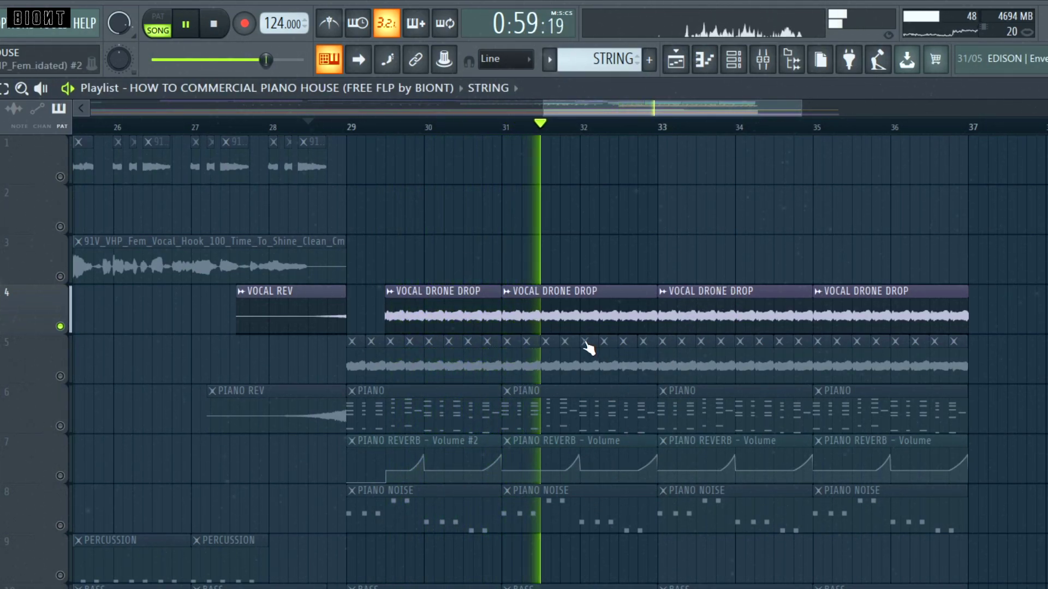
key("space")
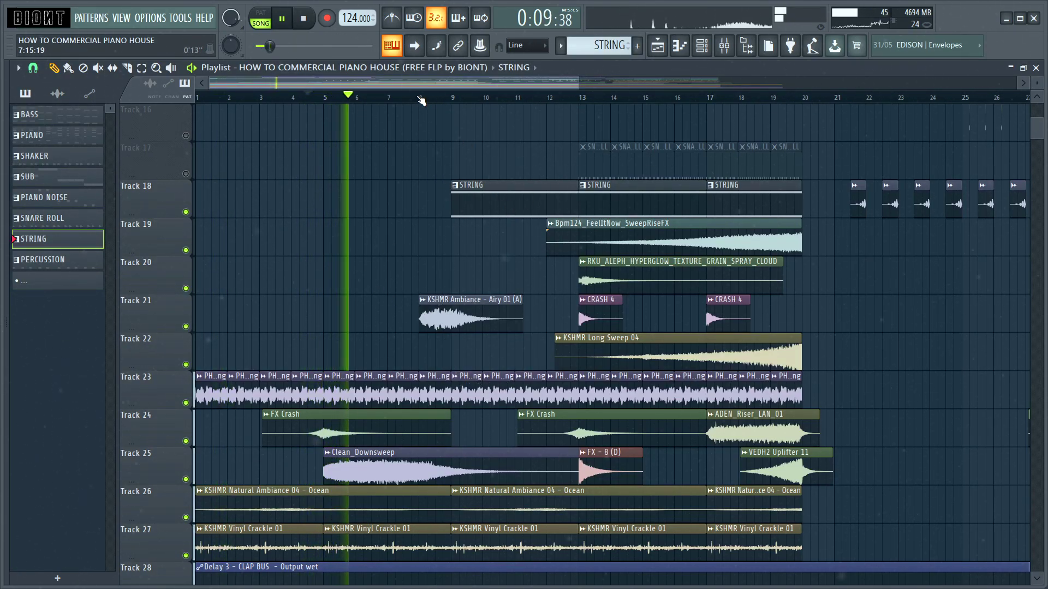
Play through the build-up effects on Tracks 18 to 27 and enable the SNARE ROLL on Track 17.
left_click_drag(838, 260, 683, 258)
scroll(682, 259, "up", 3)
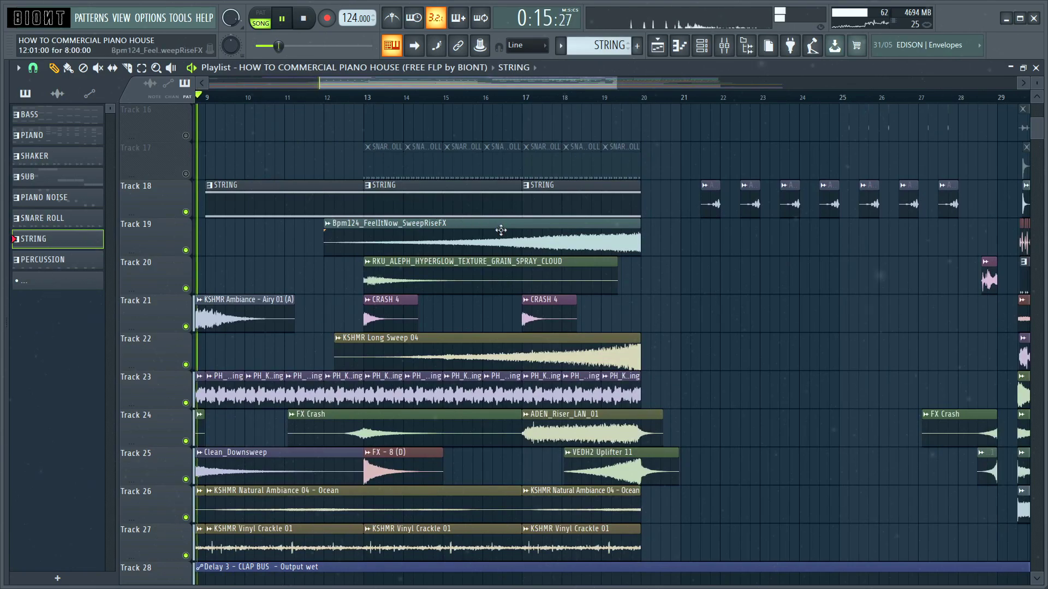
scroll(500, 229, "down", 2)
scroll(371, 200, "up", 2)
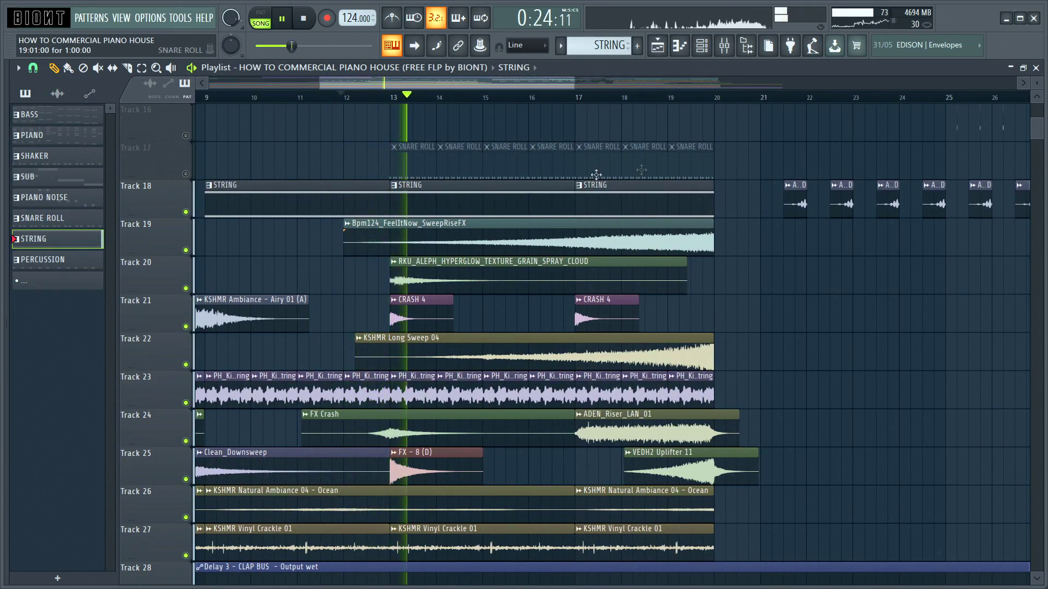
left_click(186, 174)
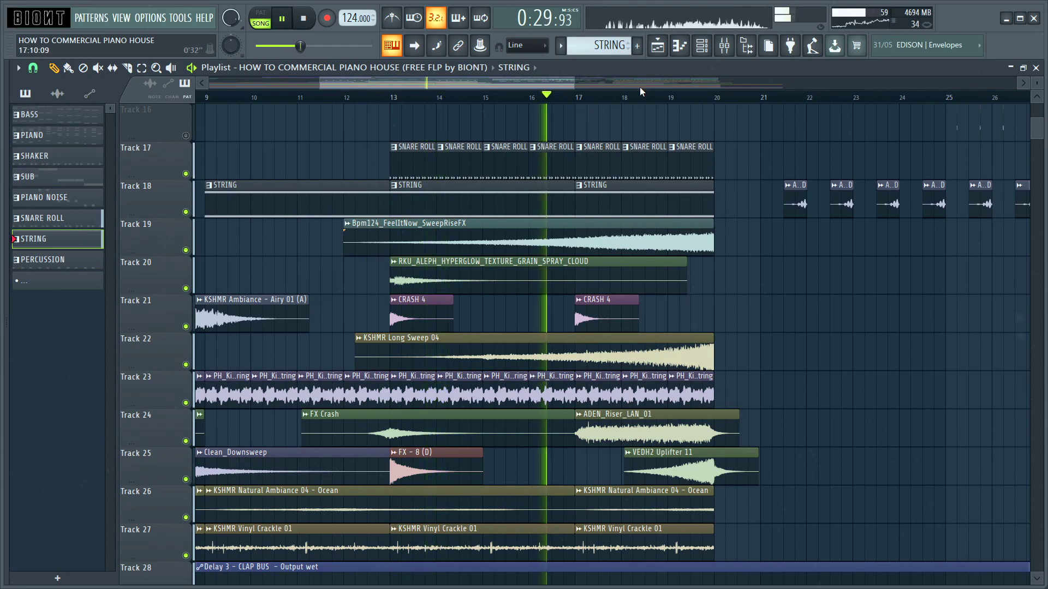
left_click_drag(527, 78, 603, 83)
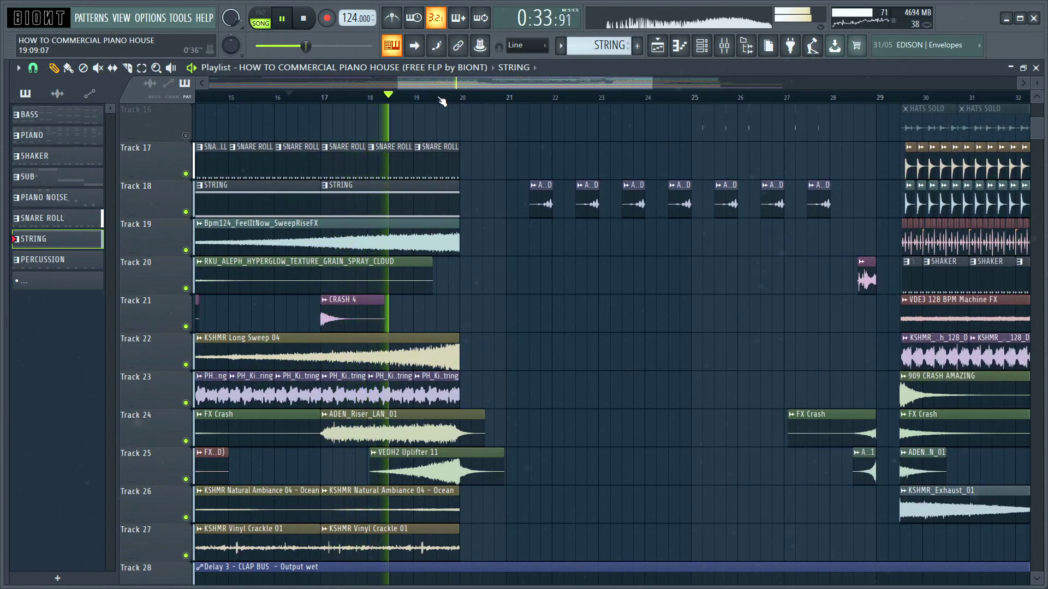
left_click_drag(591, 89, 610, 86)
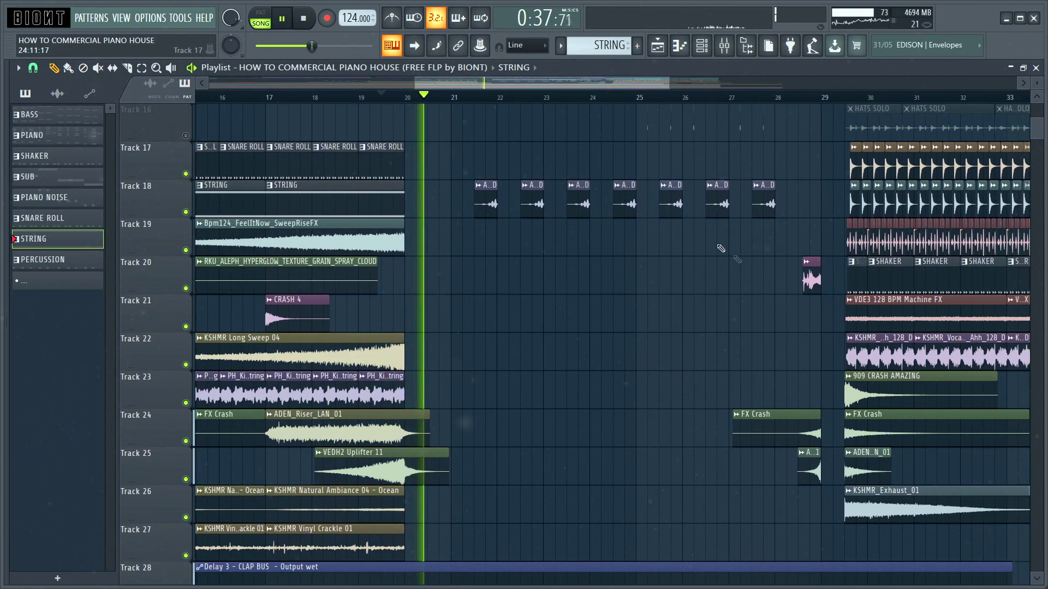
Jump playback to about bar 28 and mute Tracks 17 to 20 to audition the drop effects on Tracks 21 to 26.
left_click(800, 103)
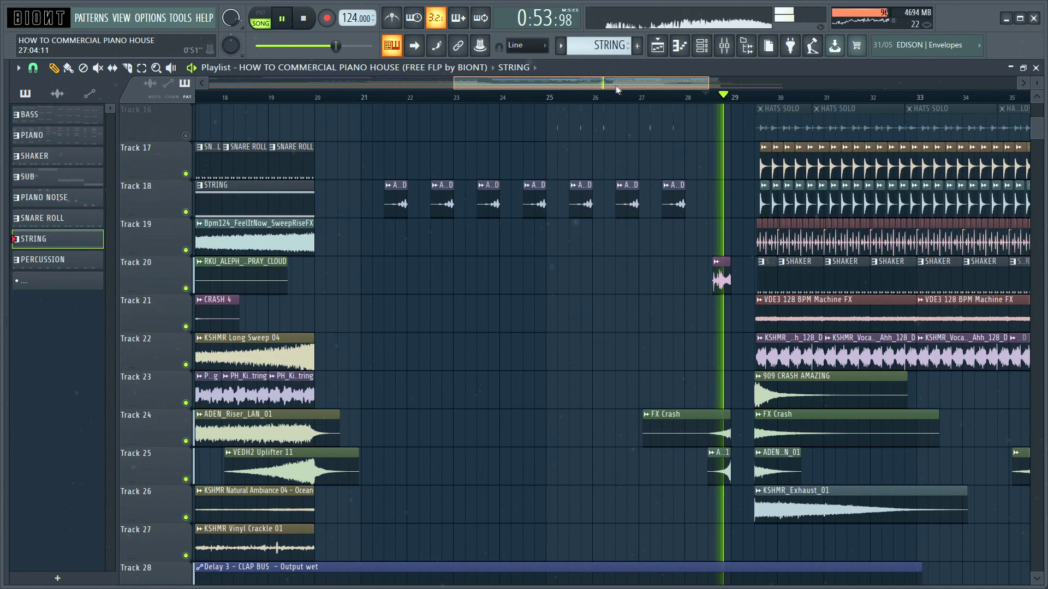
left_click_drag(191, 162, 190, 297)
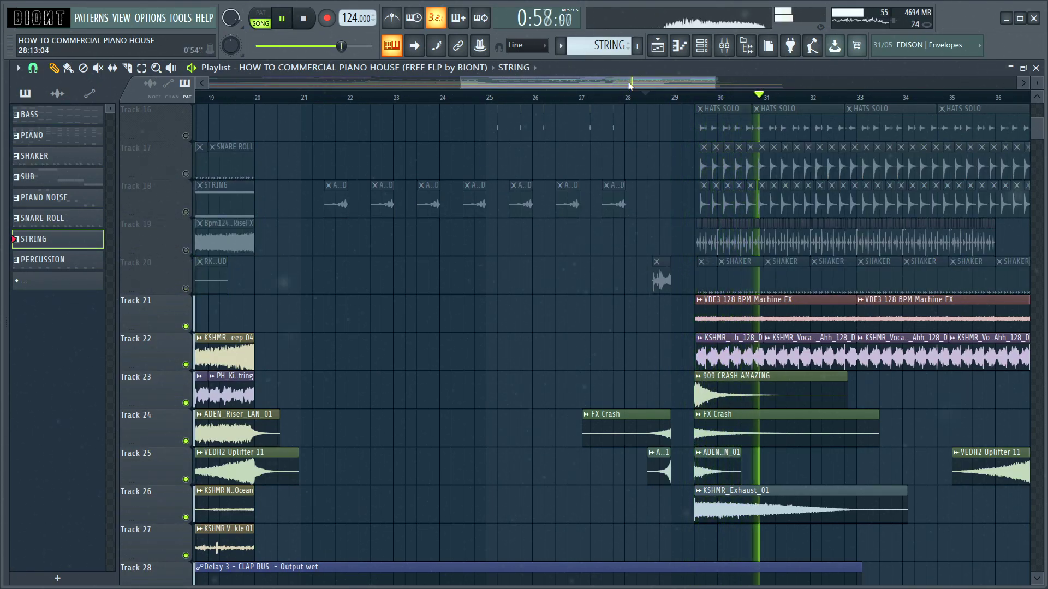
left_click_drag(630, 84, 692, 94)
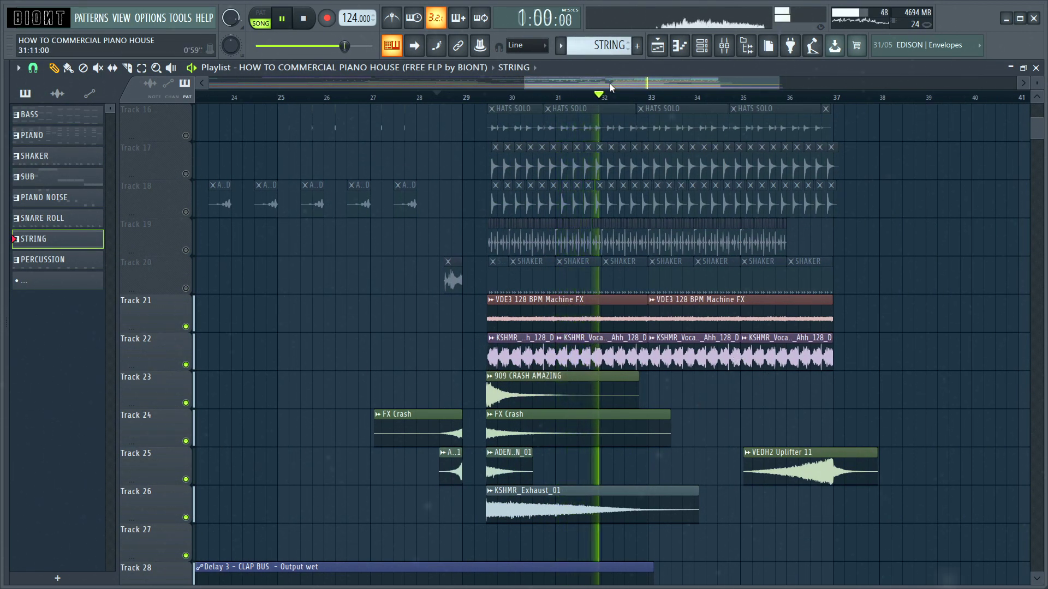
left_click_drag(611, 89, 609, 90)
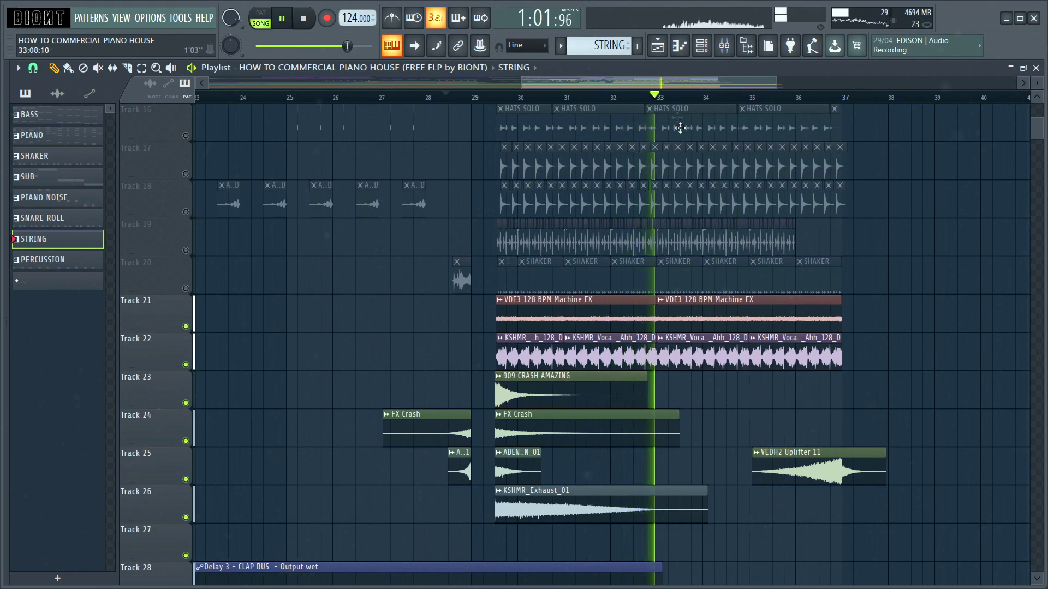
key("space")
scroll(356, 167, "down", 3, "ctrl")
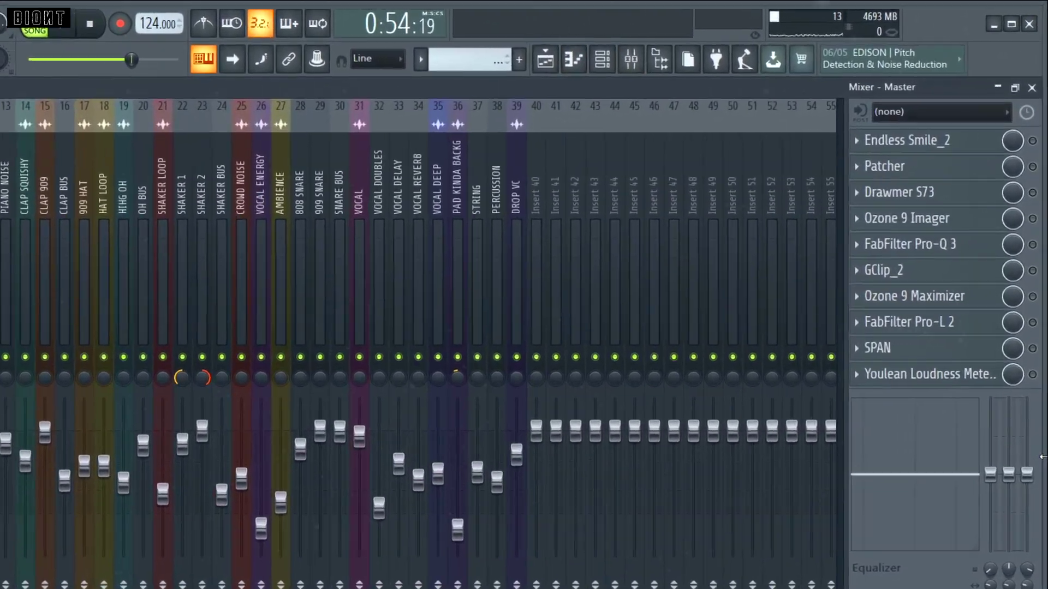
Toggle the Master channel's effect slots in the mixer, from Youlean Loudness Meter up to Drawmer S73.
left_click_drag(1032, 374, 1038, 177)
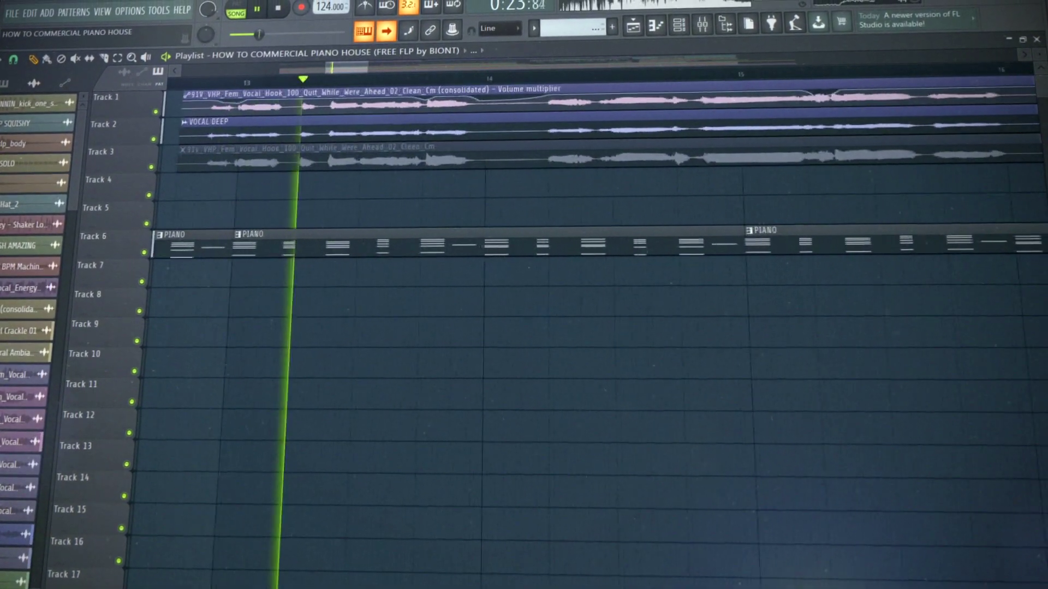
Examine the playlist arrangement during playback, from the vocal and piano intro at about bar 13 through the snare roll build-up on Tracks 17 to 27.
scroll(71, 504, "down", 2)
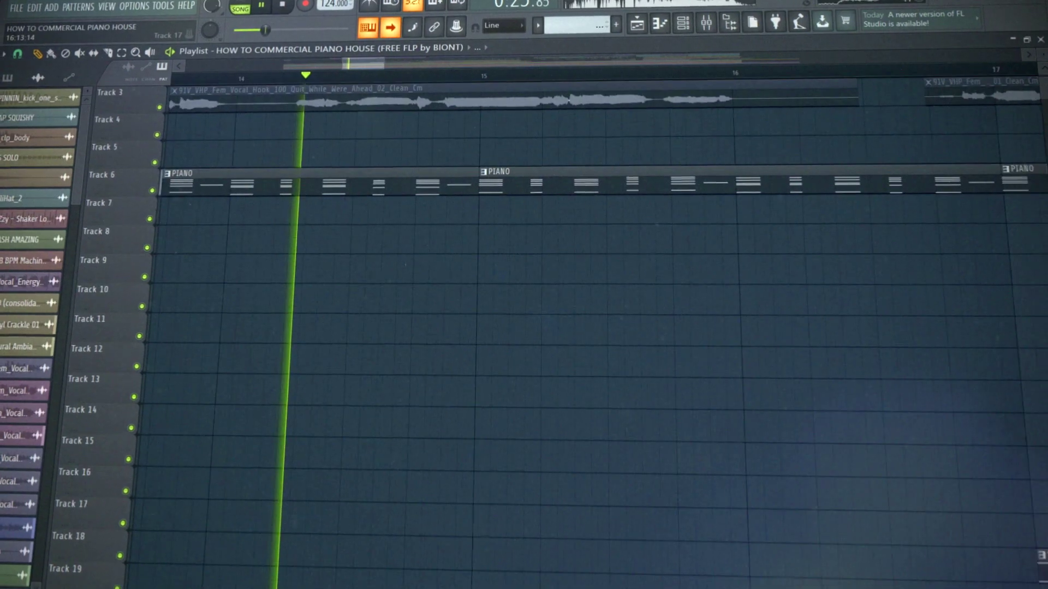
scroll(71, 504, "down", 6)
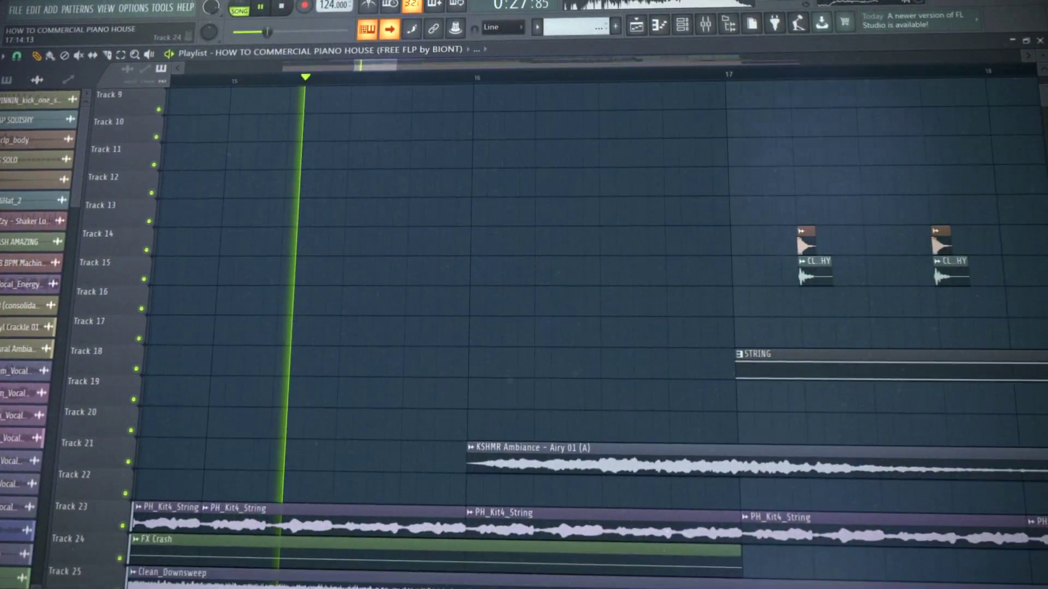
scroll(71, 504, "down", 2)
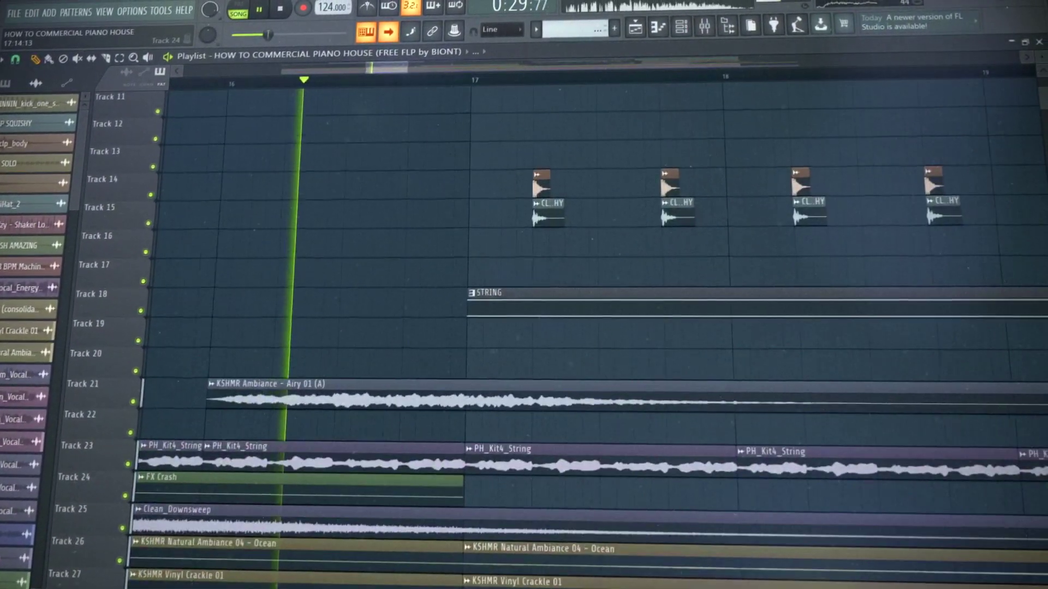
scroll(71, 504, "up", 7)
scroll(71, 504, "up", 3)
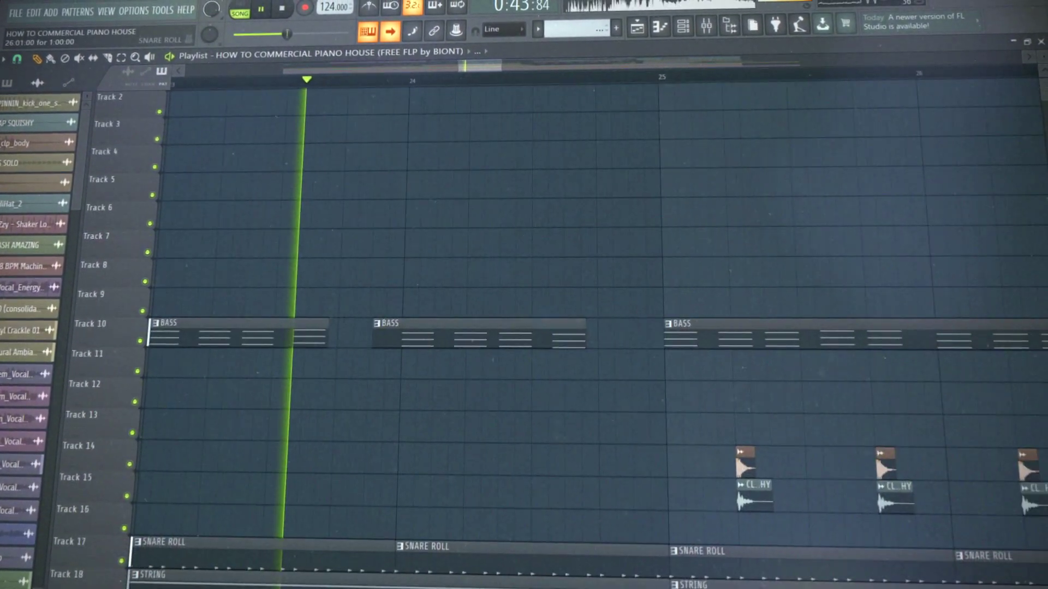
scroll(600, 327, "down", 6)
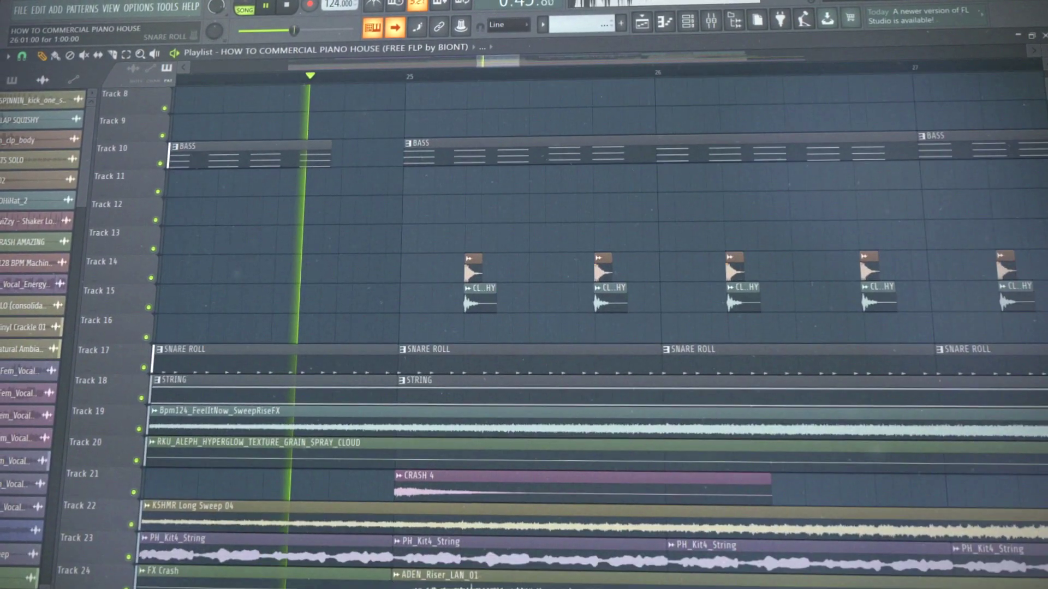
scroll(600, 328, "down", 5)
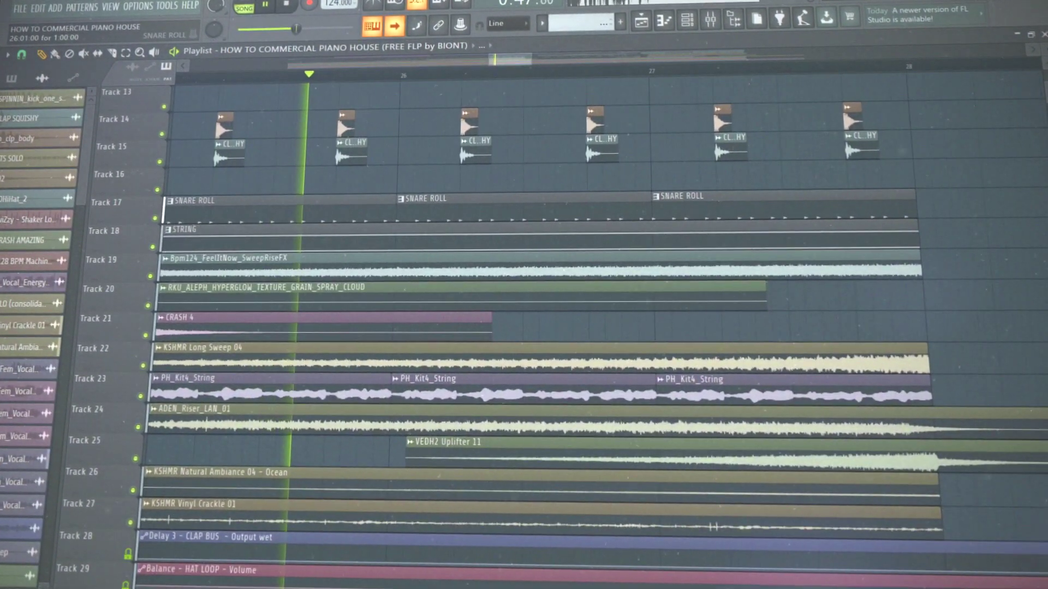
scroll(600, 327, "up", 12)
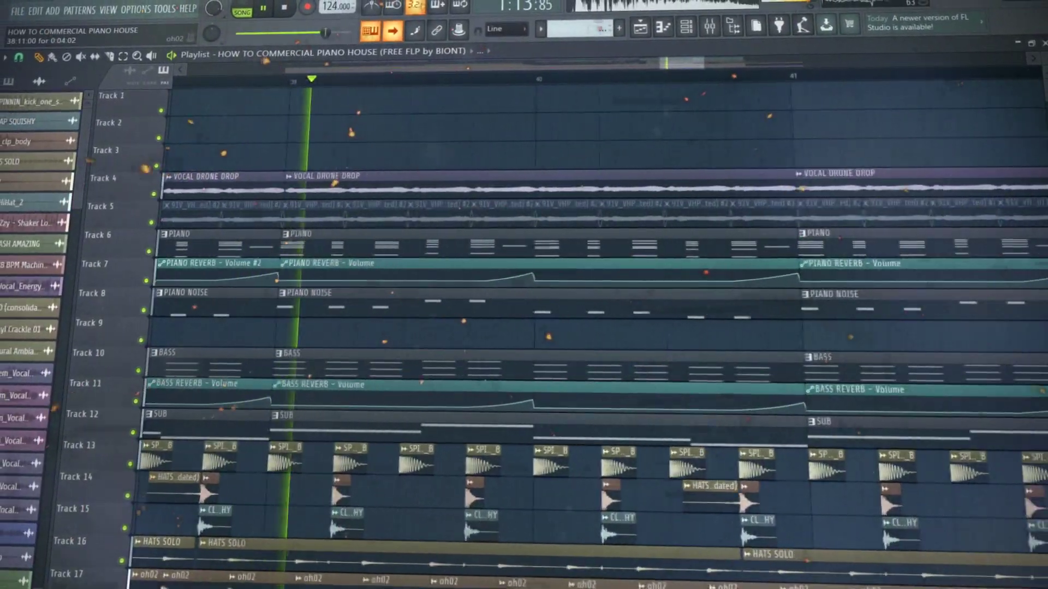
Examine the drop's layers from about bar 39 during playback, covering the vocals, piano, bass, sub, drums and effects tracks.
scroll(546, 327, "down", 8)
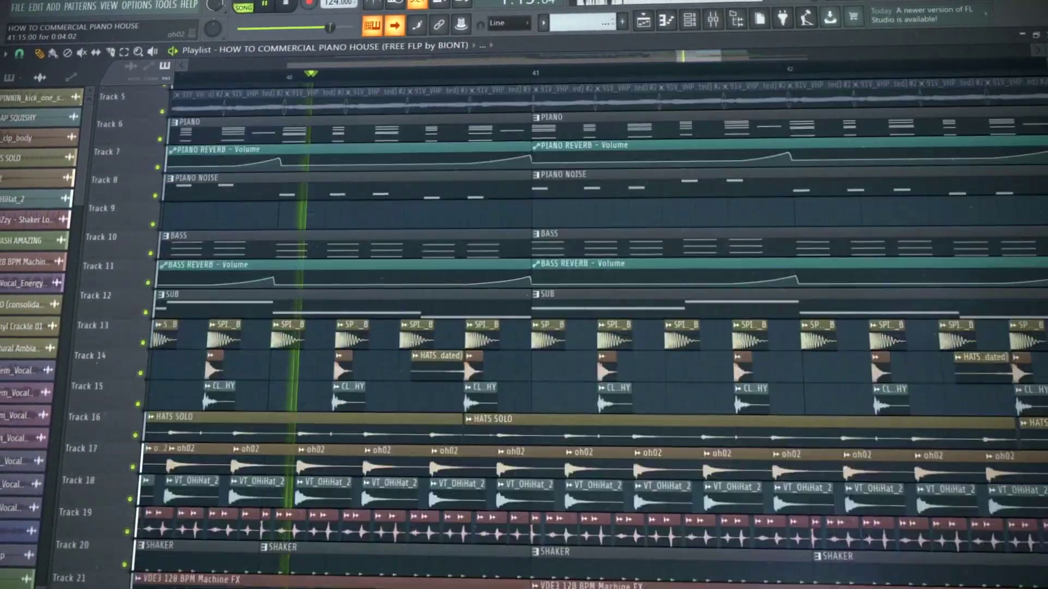
scroll(545, 327, "down", 6)
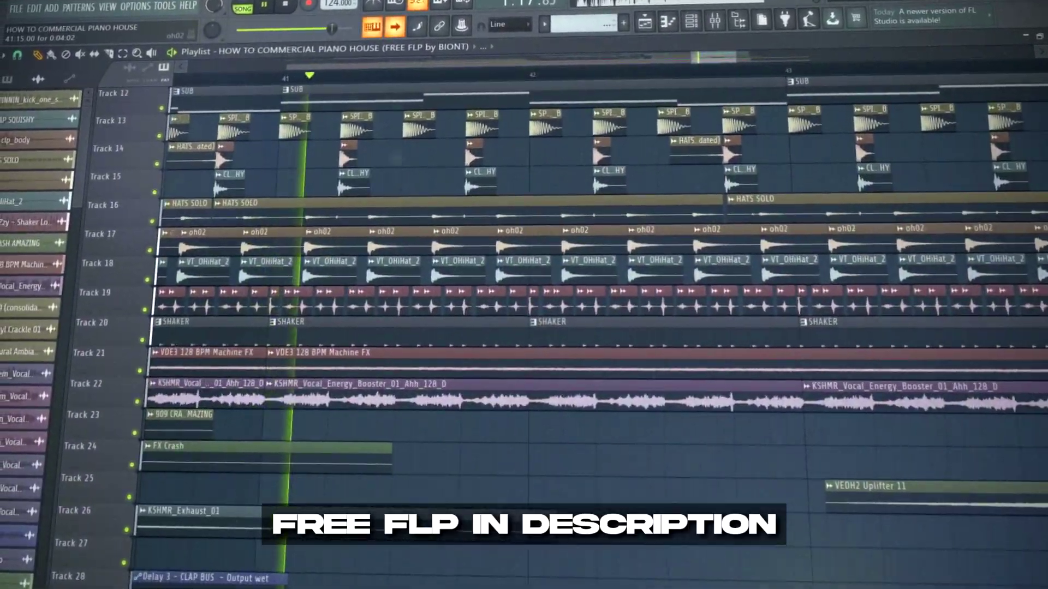
scroll(546, 327, "up", 15)
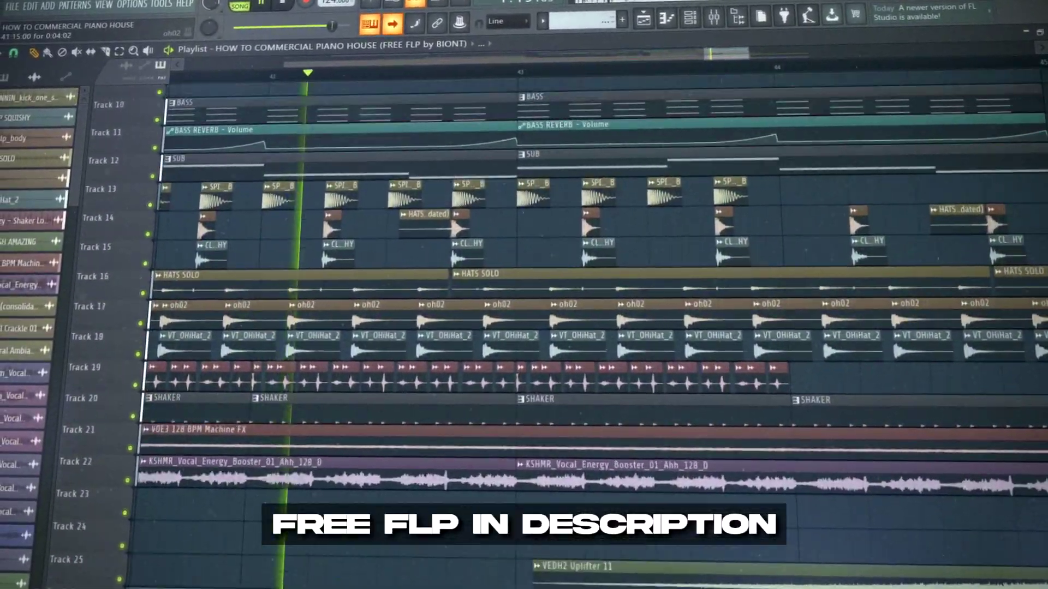